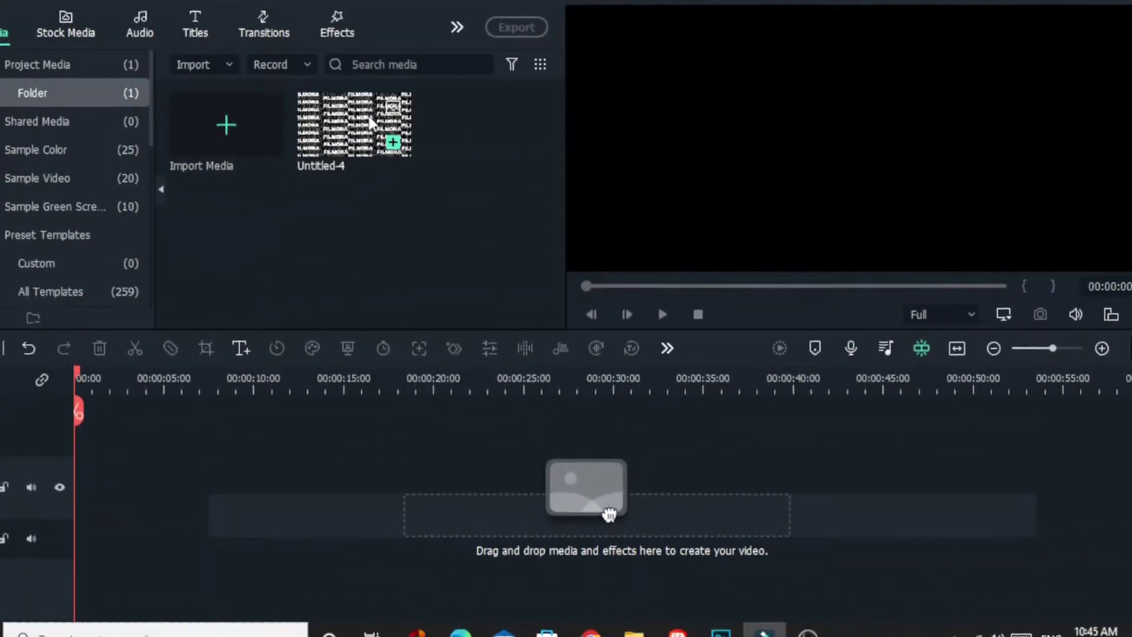
Realign a FILMORA text line in Photoshop, then place Untitled-4 on Filmora's video track 1
double_click(389, 144)
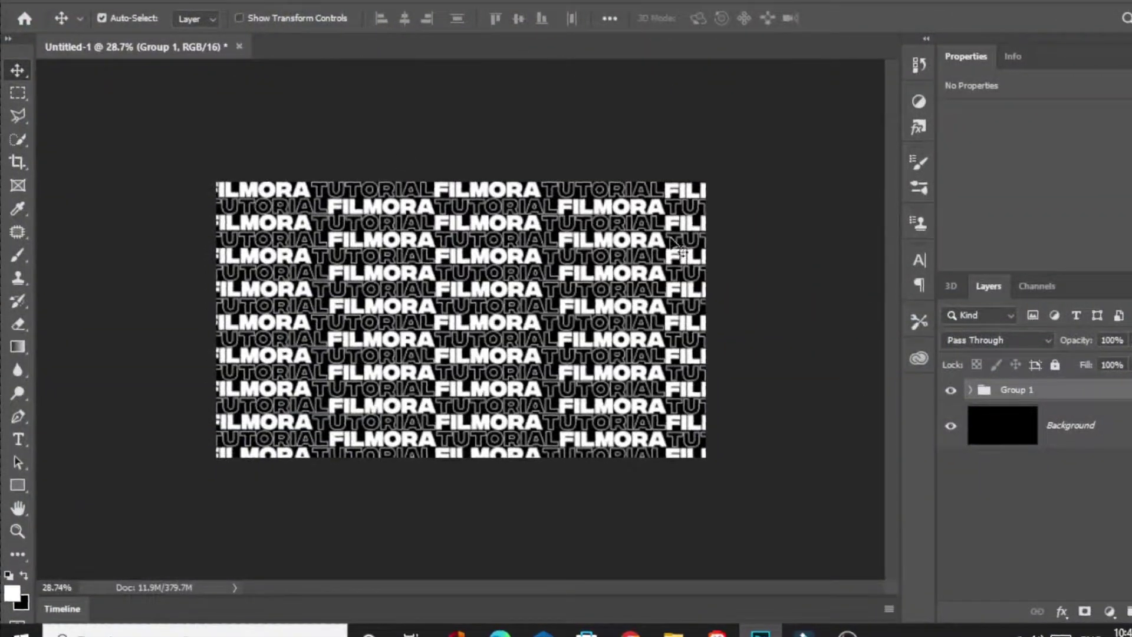
drag(406, 348, 515, 323)
drag(592, 289, 557, 288)
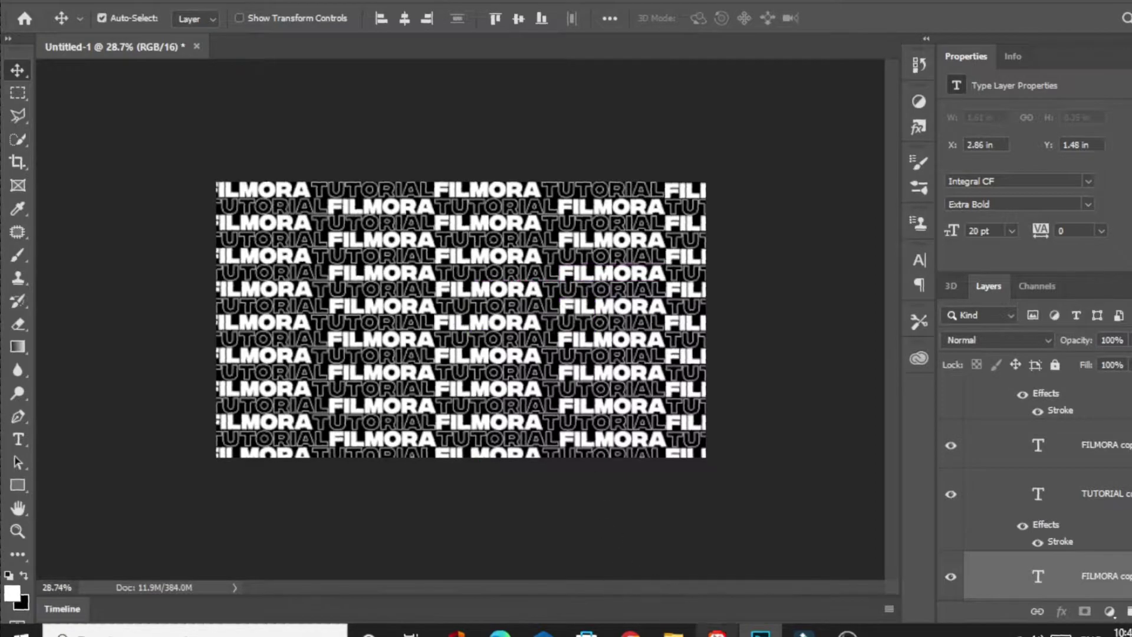
click(803, 631)
drag(393, 125, 153, 492)
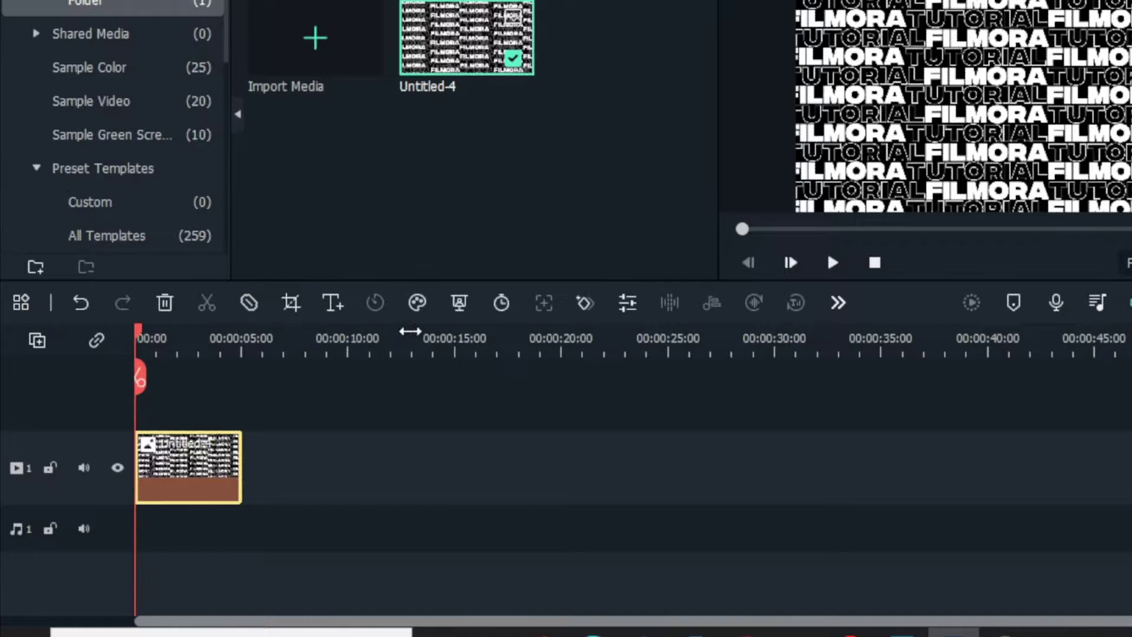
Zoom the timeline to fit, preview Ripple in Favorites, and drop it onto the Untitled-4 clip
scroll(410, 336, up, 3)
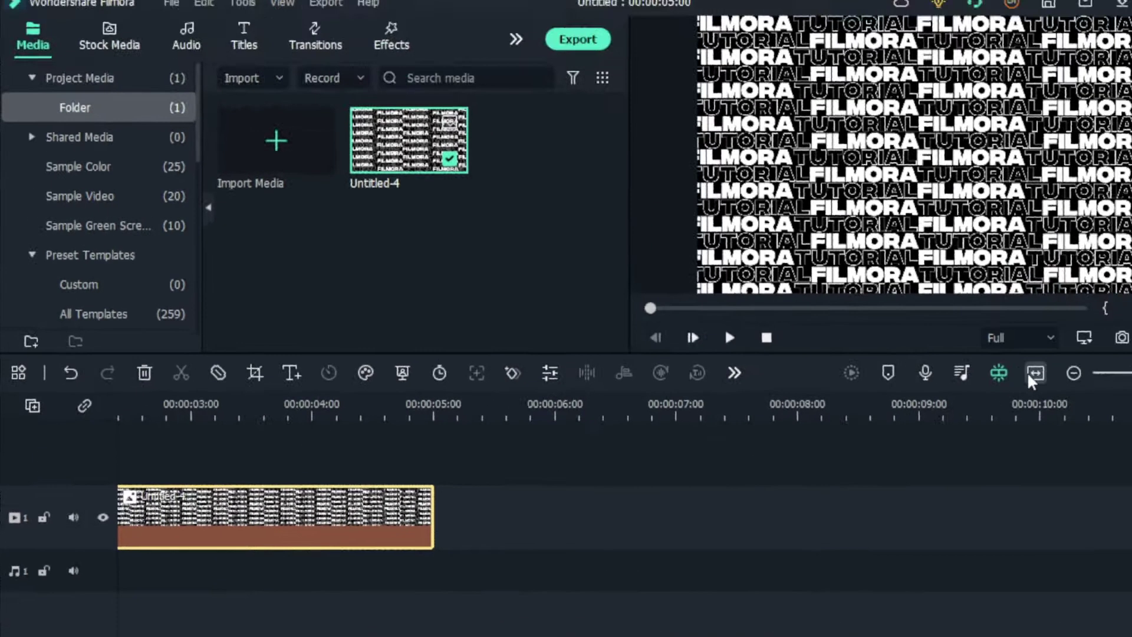
click(1034, 373)
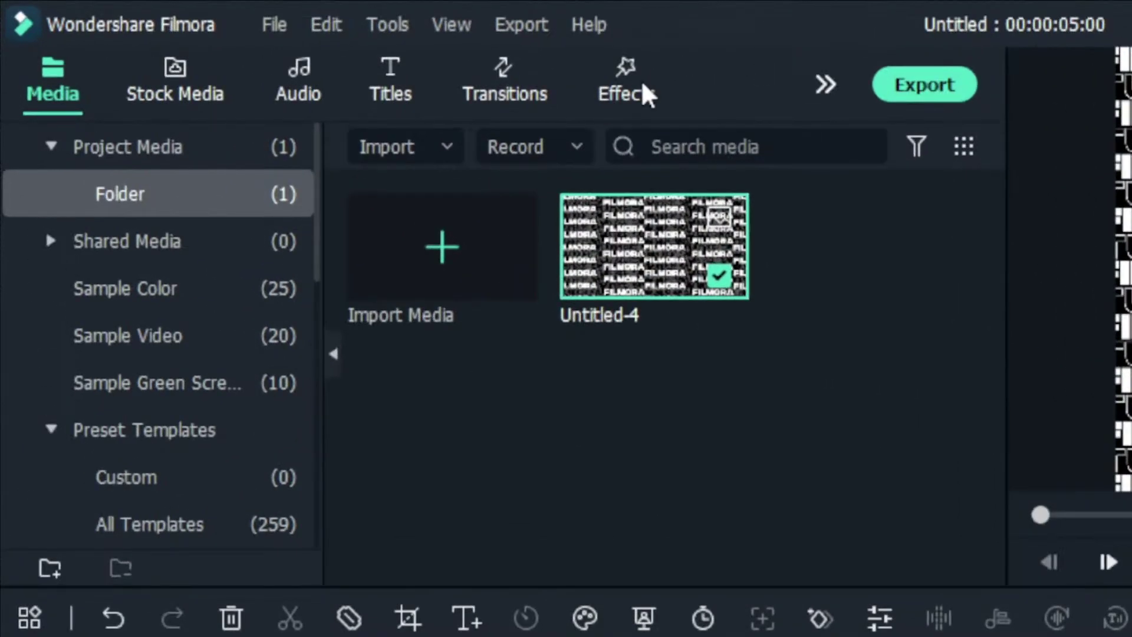
click(396, 36)
mouse_move(471, 269)
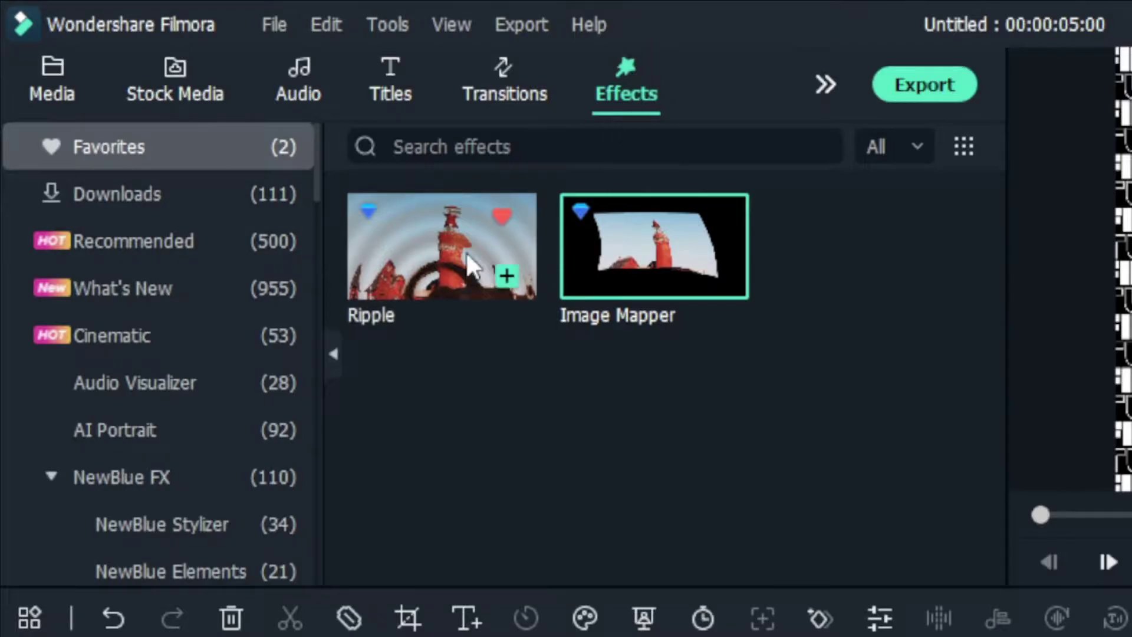
click(433, 277)
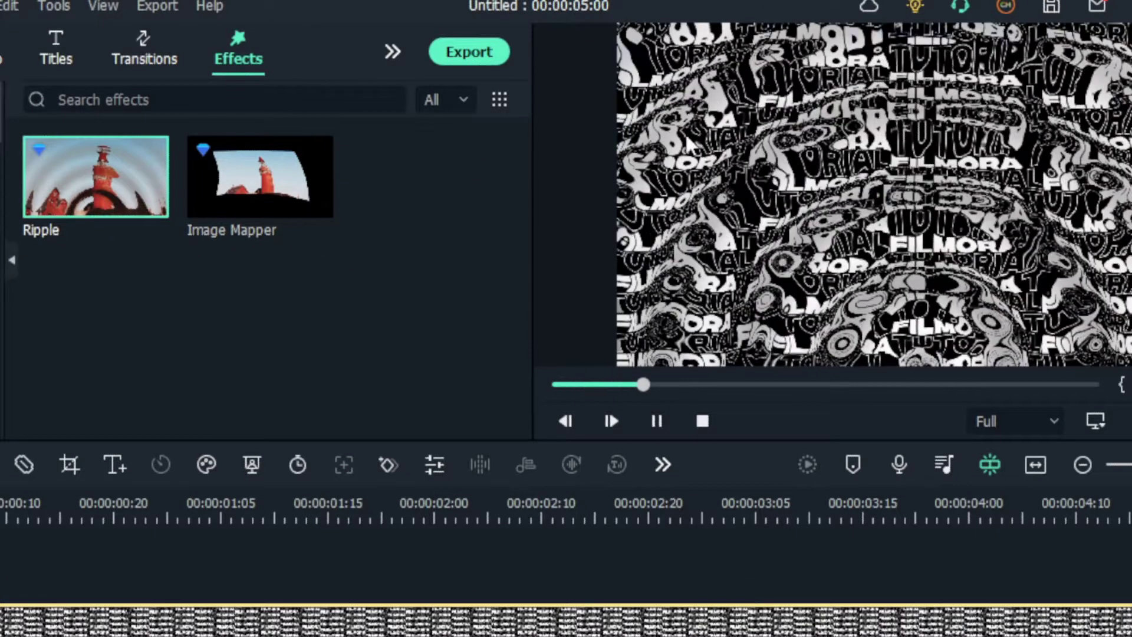
drag(120, 143, 295, 475)
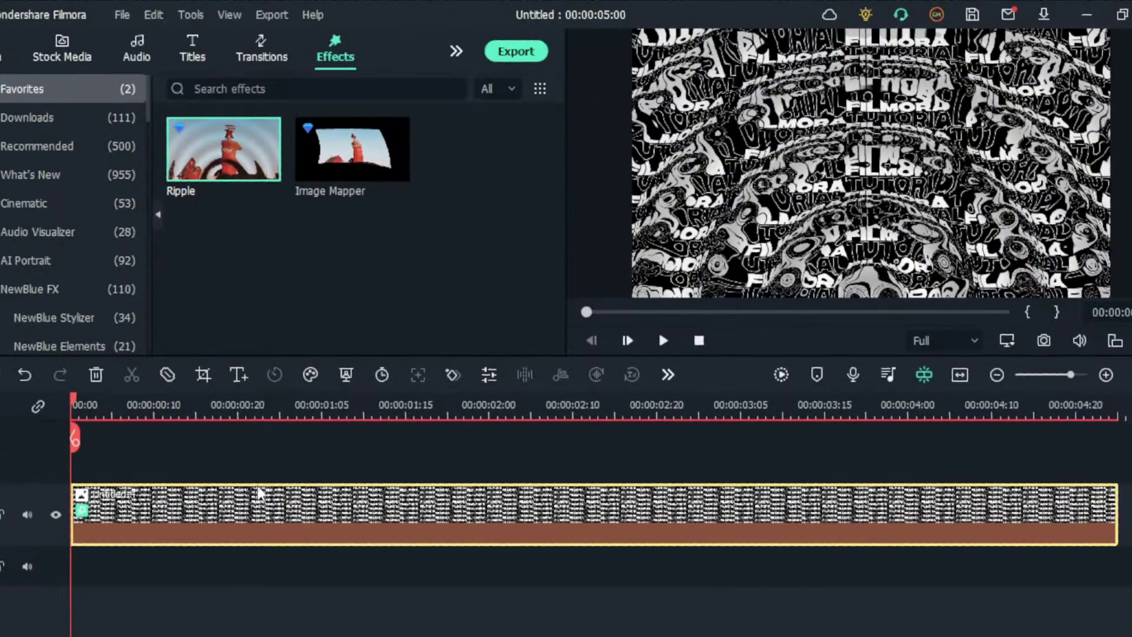
Open the clip's Ripple effect settings and set Center Y to 0.5
double_click(251, 516)
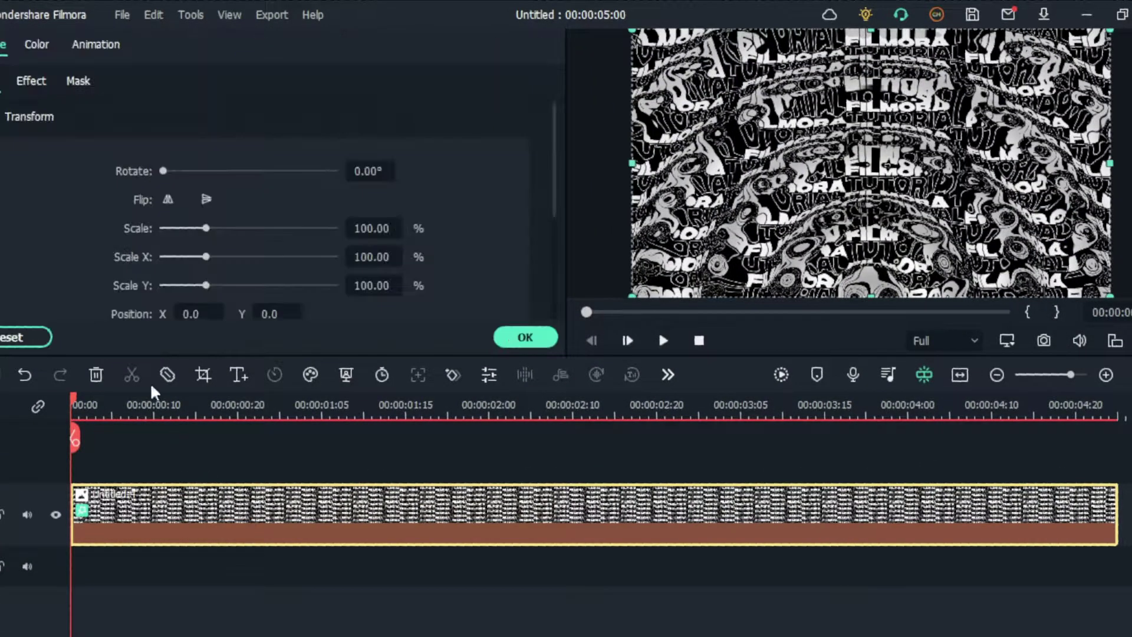
click(115, 150)
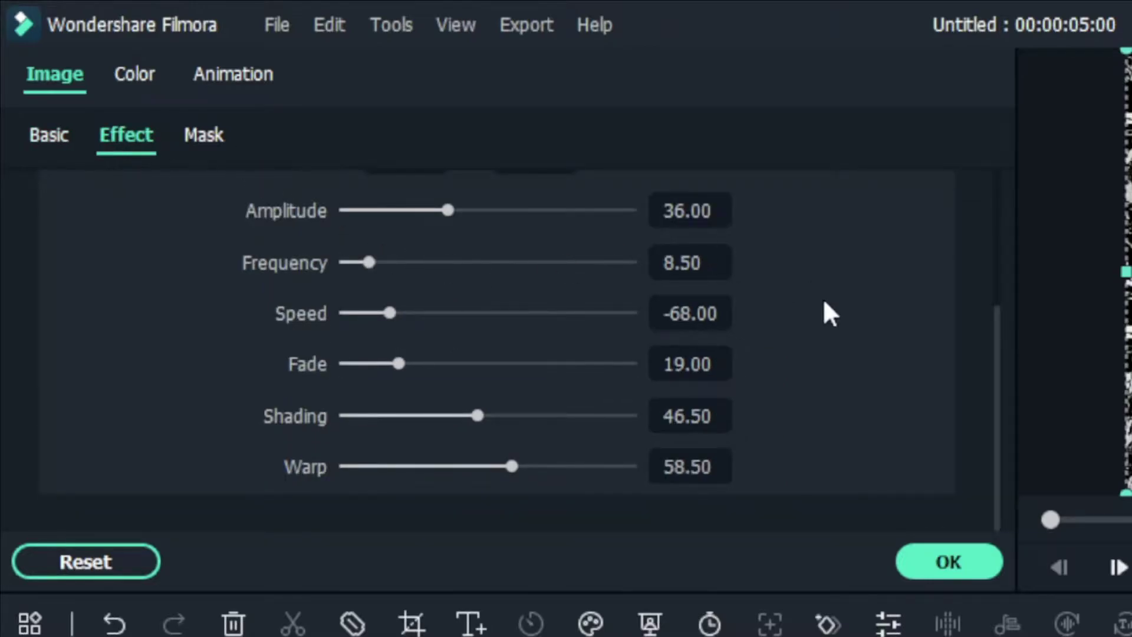
scroll(828, 313, up, 3)
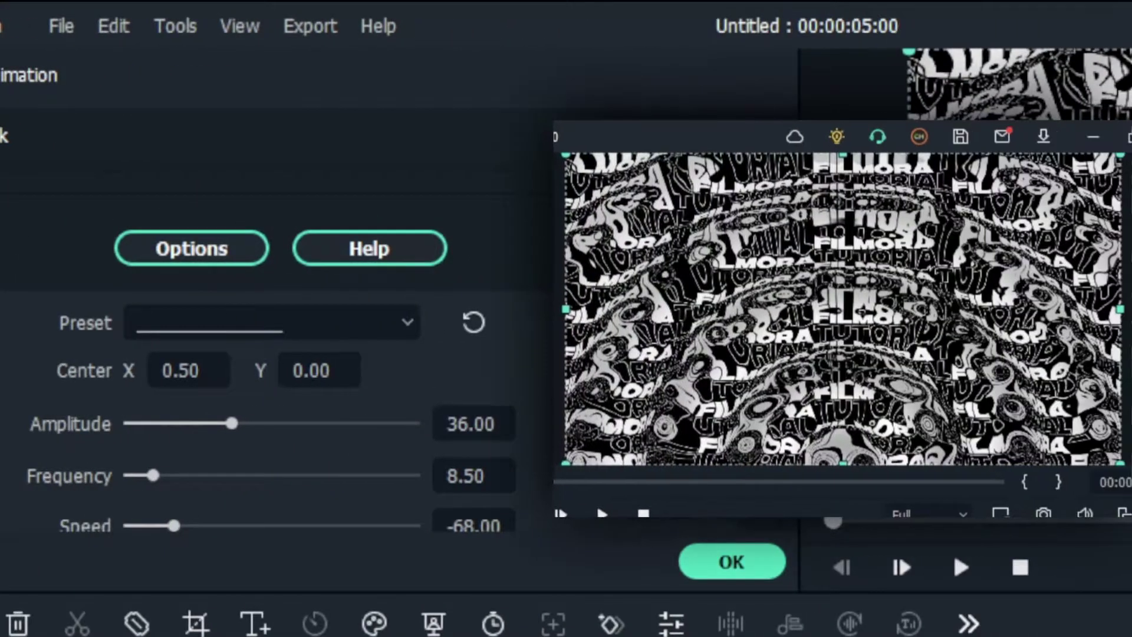
scroll(470, 316, down, 2)
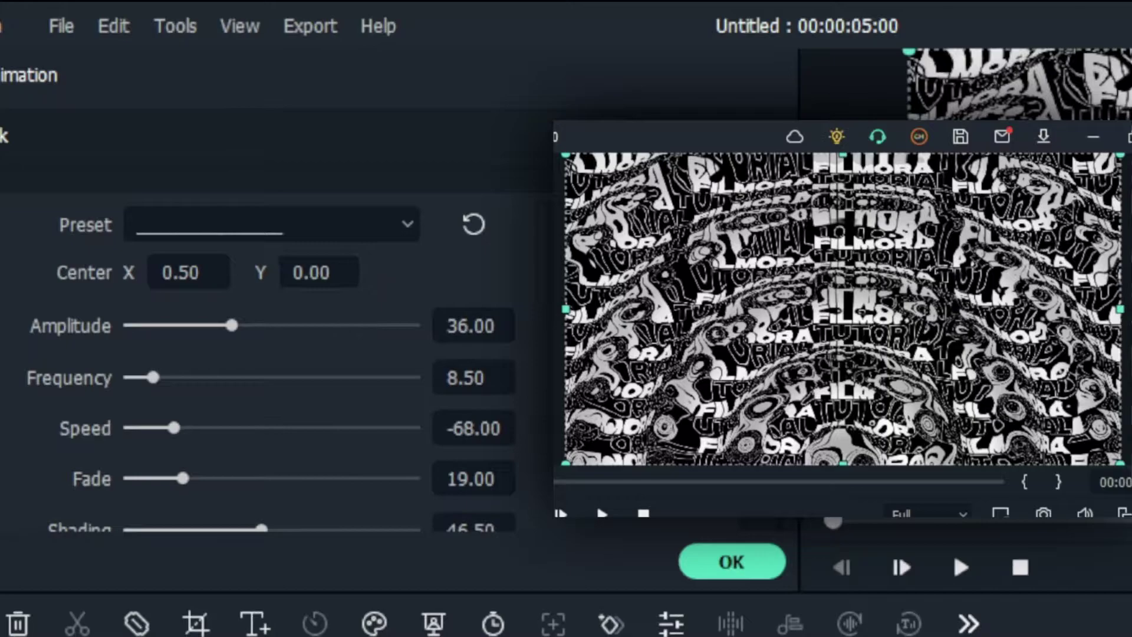
click(311, 272)
text(0.5)
key(Return)
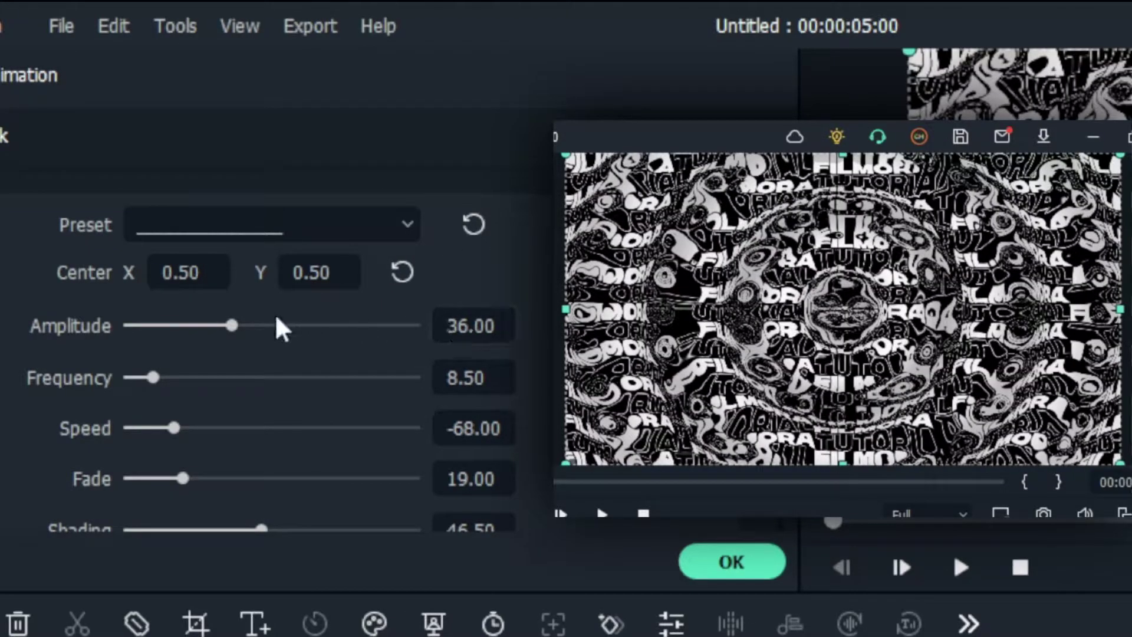
Set the Ripple Amplitude to 5 and Frequency to 6
drag(278, 325, 179, 394)
click(484, 339)
text(5)
key(Return)
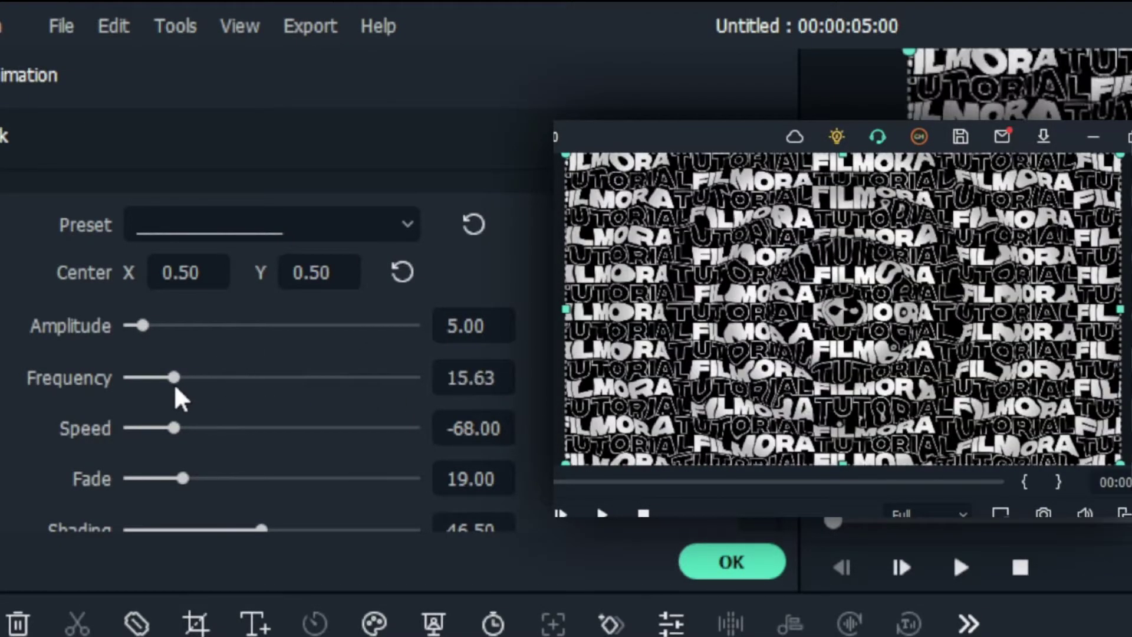
click(462, 380)
text(6)
key(Return)
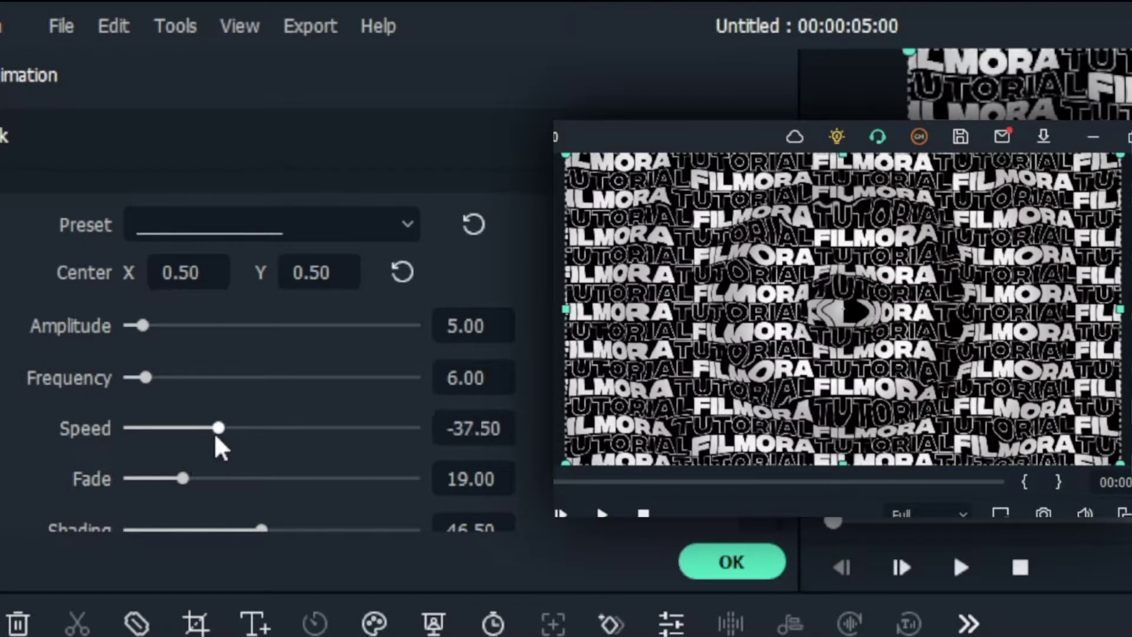
Set the Ripple Speed to 80 and Fade to 30
drag(217, 433, 200, 430)
click(495, 429)
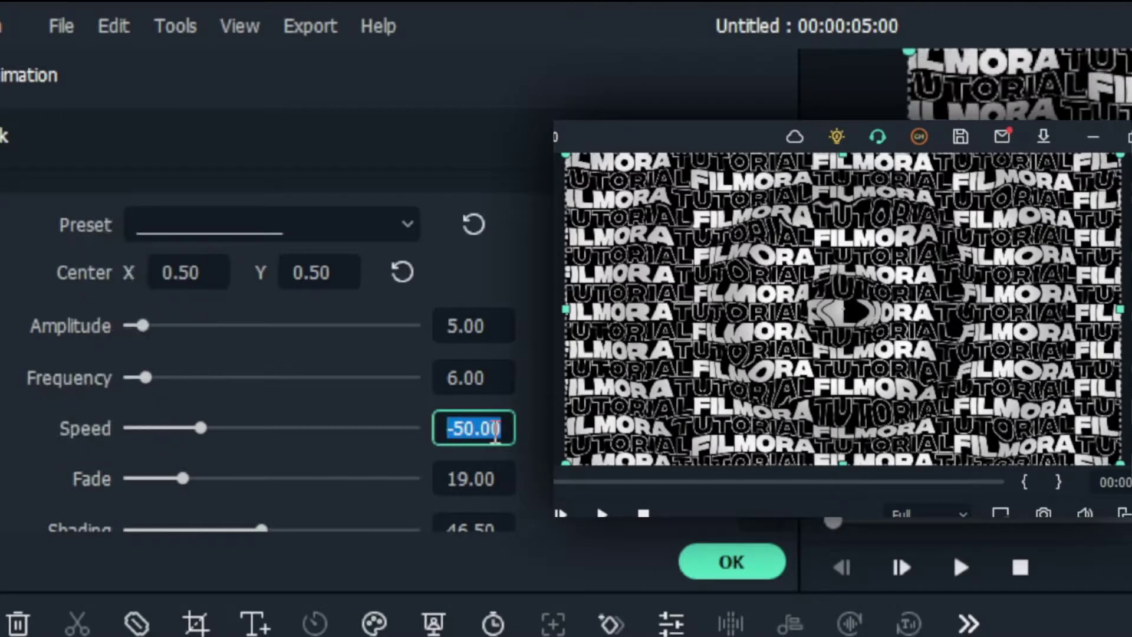
text(80)
key(Return)
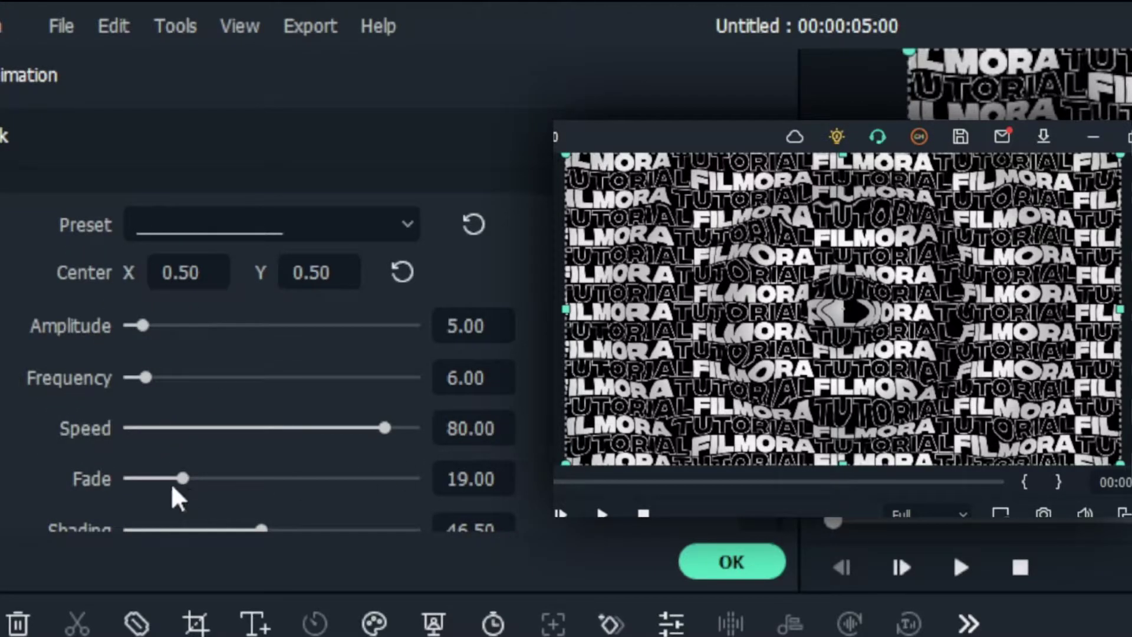
drag(181, 479, 231, 478)
click(484, 479)
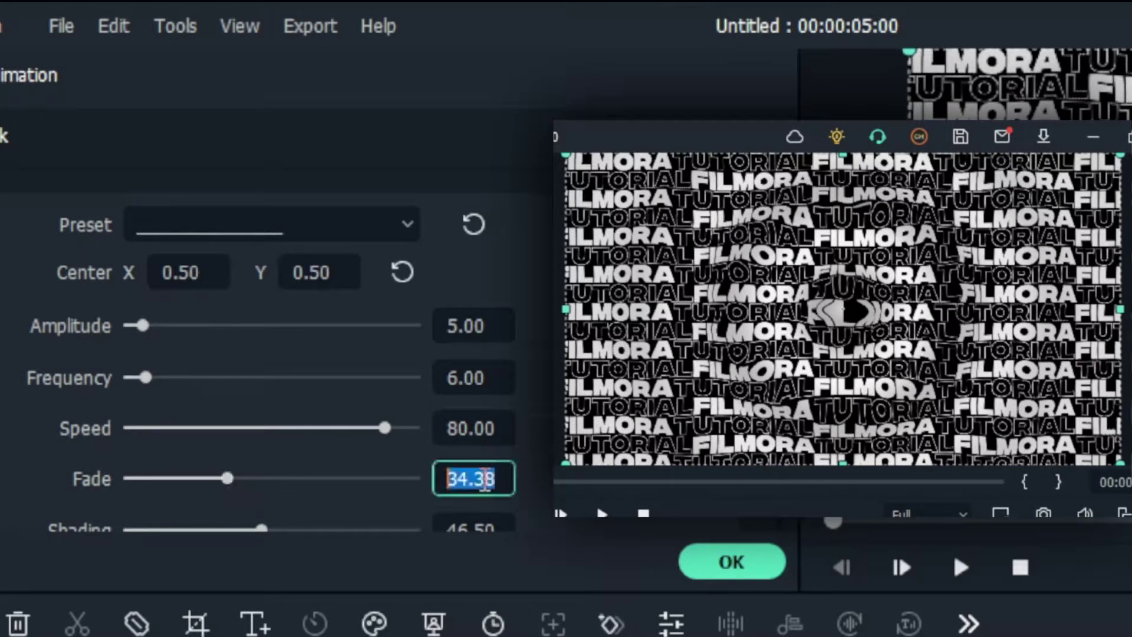
text(30)
key(Return)
Set the Ripple Shading to 60 and Warp to 50
scroll(236, 454, down, 2)
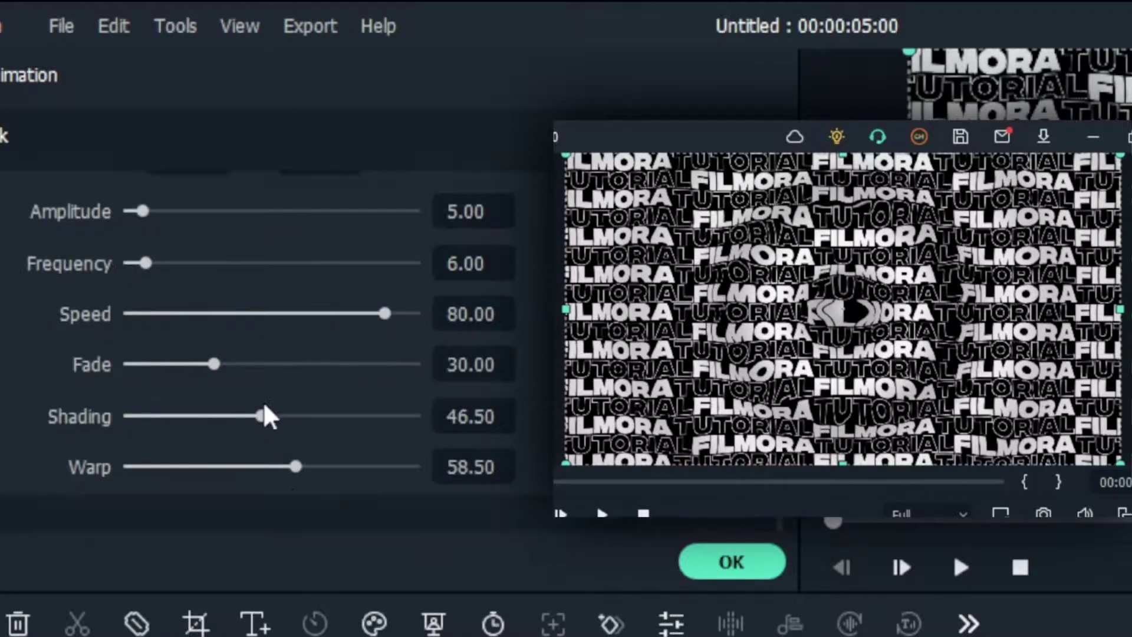
click(461, 419)
text(40)
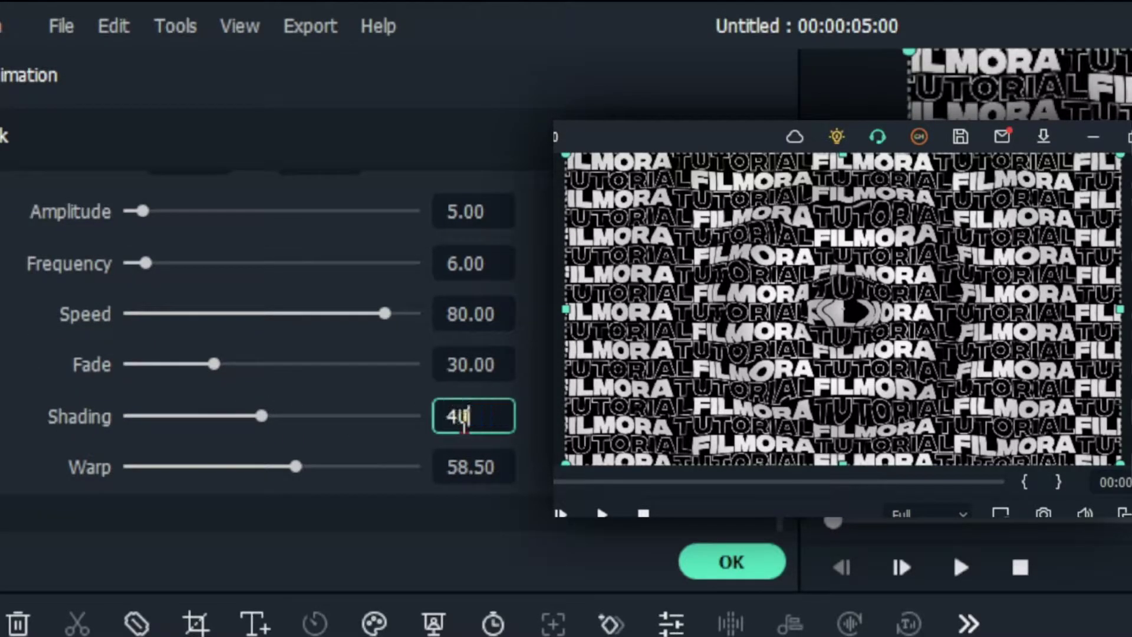
key(Return)
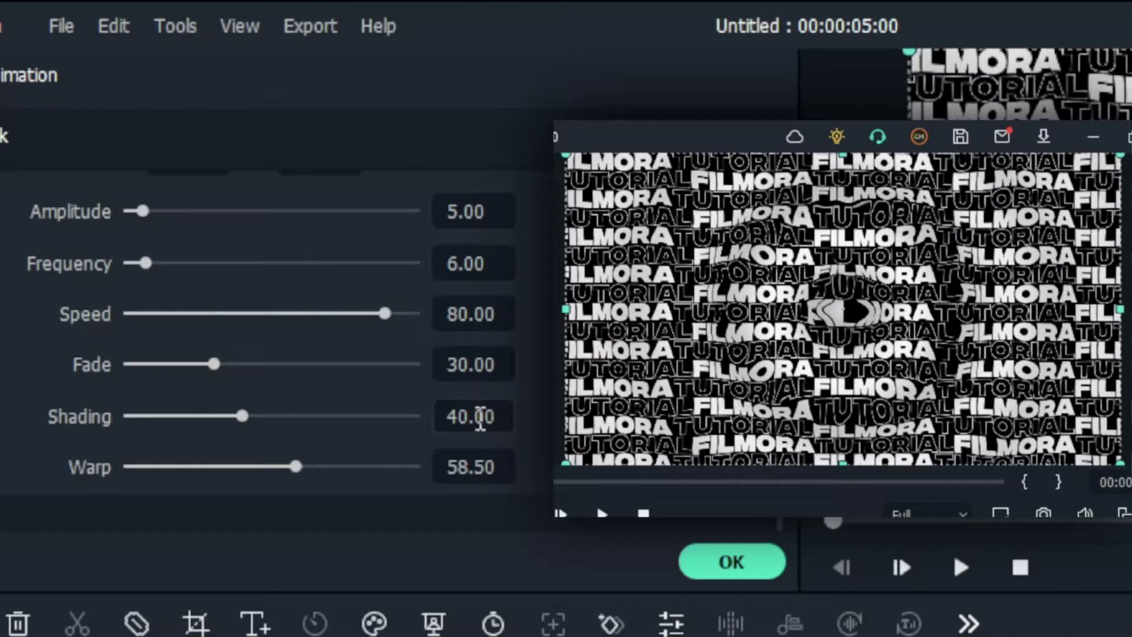
click(481, 419)
text(60)
key(Return)
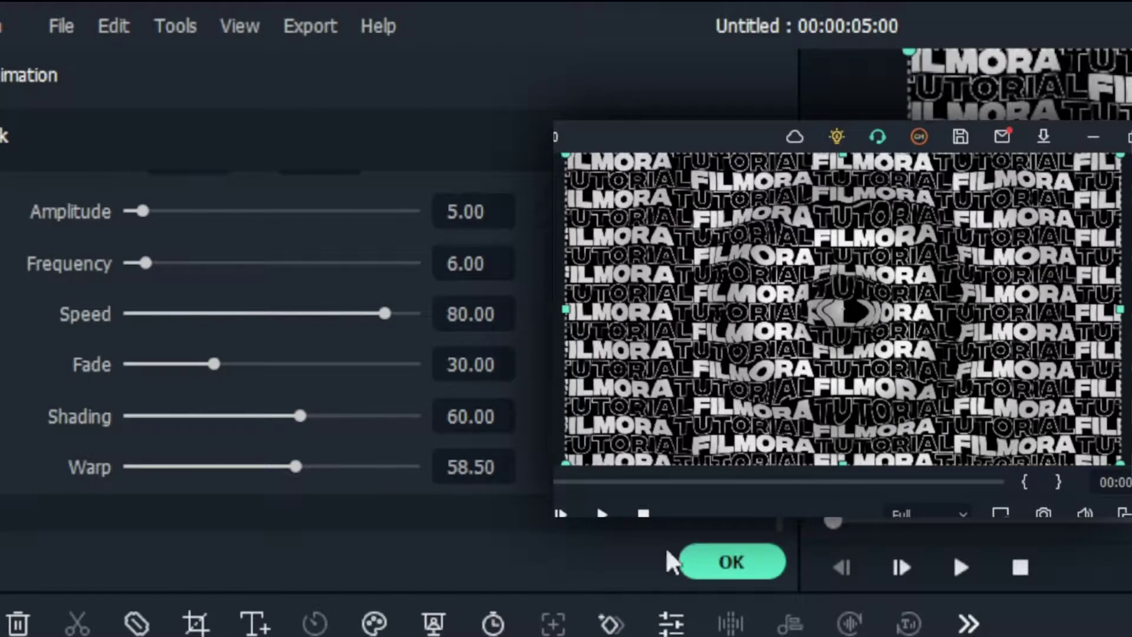
click(499, 467)
text(50)
key(Return)
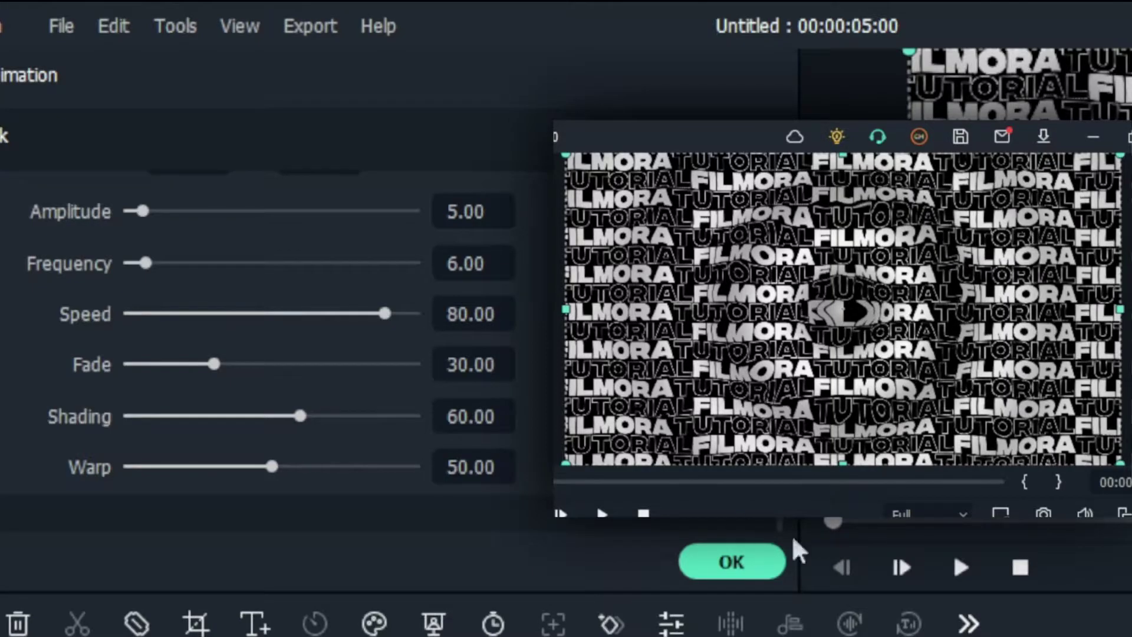
Confirm the Ripple settings with OK and render a timeline preview
click(757, 570)
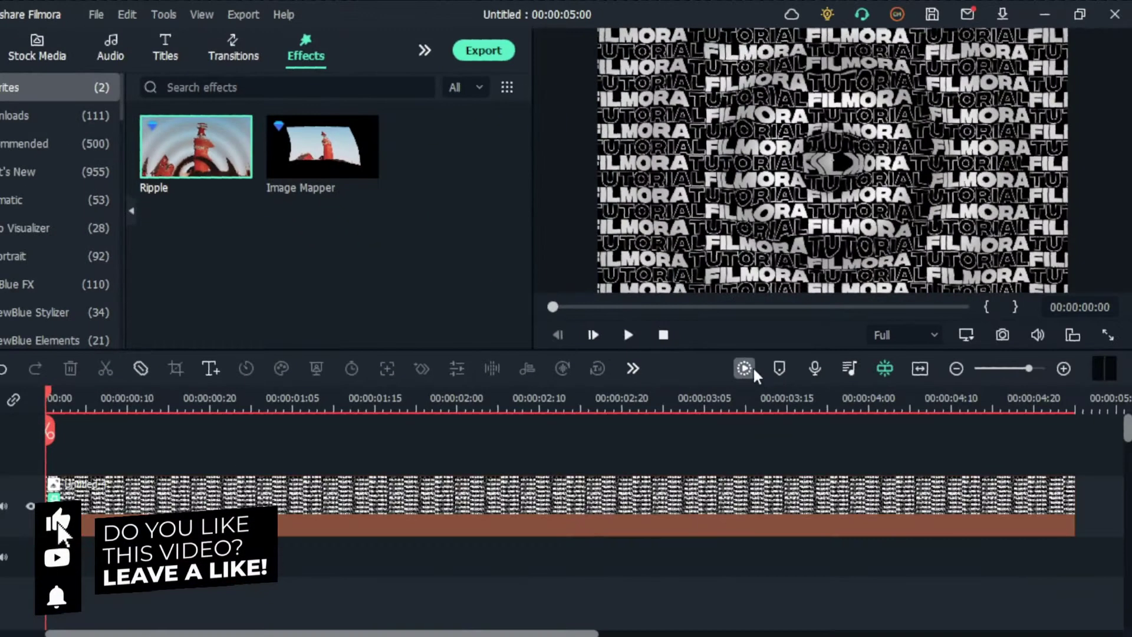
click(747, 370)
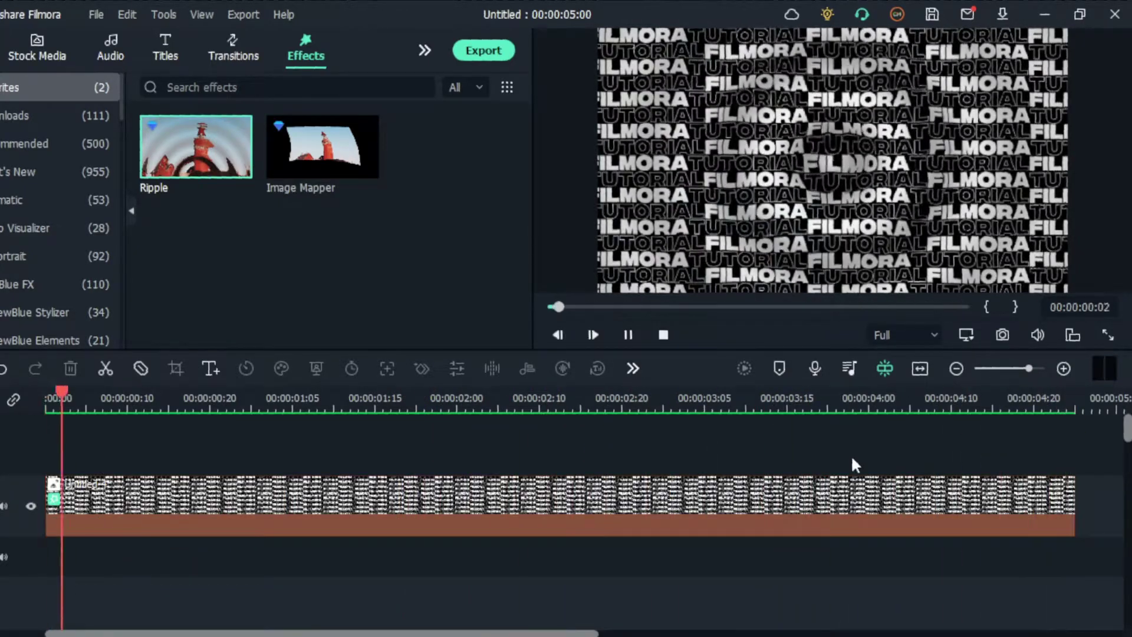
Play back the rippling clip, then add Image Mapper to it and select the clip
key(space)
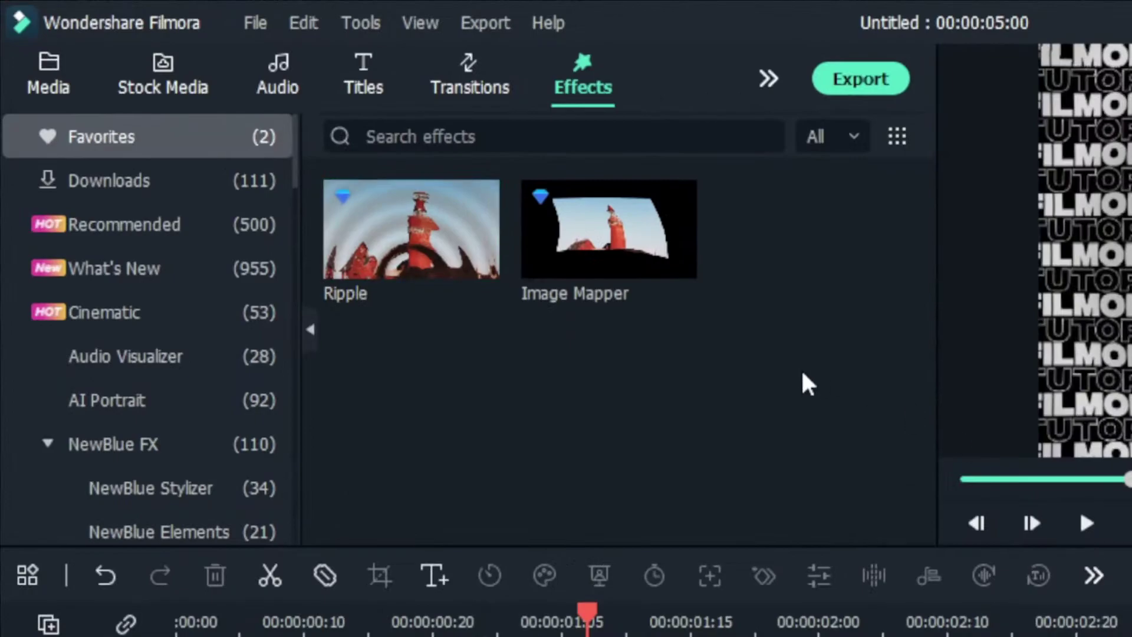
drag(634, 199, 555, 636)
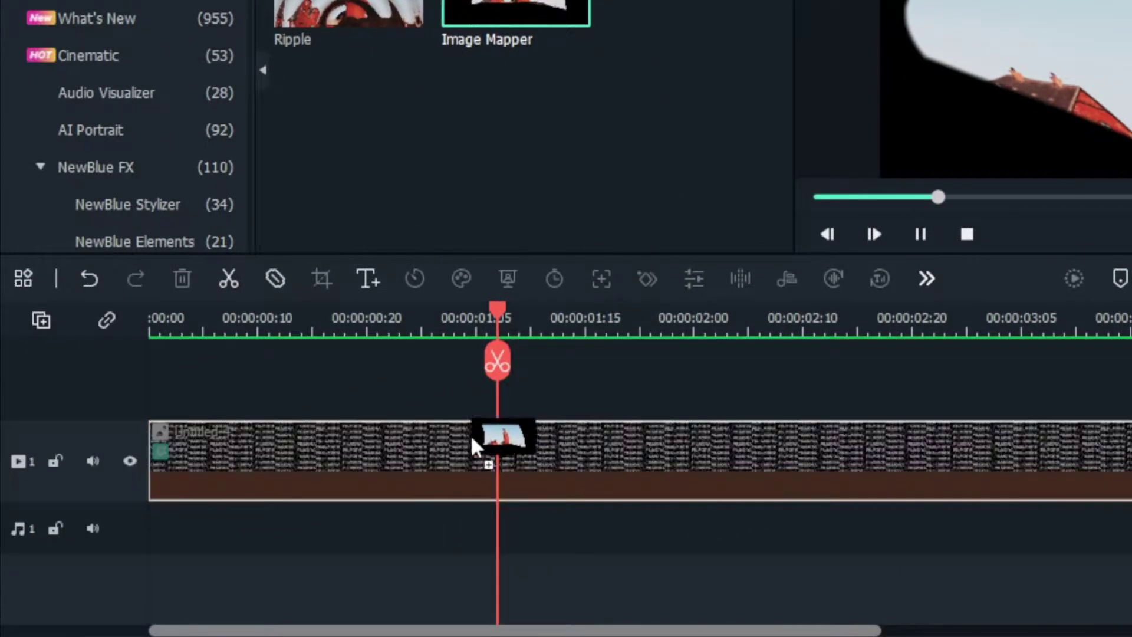
drag(470, 433, 383, 453)
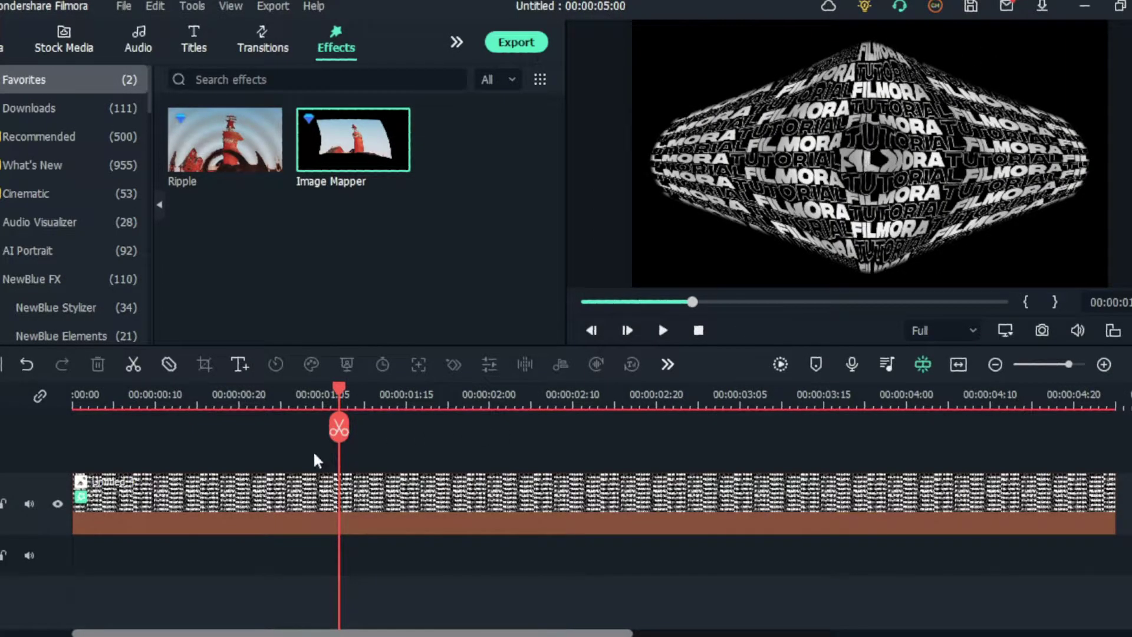
click(301, 508)
Expand the clip's Image Mapper settings and apply the Rotate Left preset
double_click(299, 506)
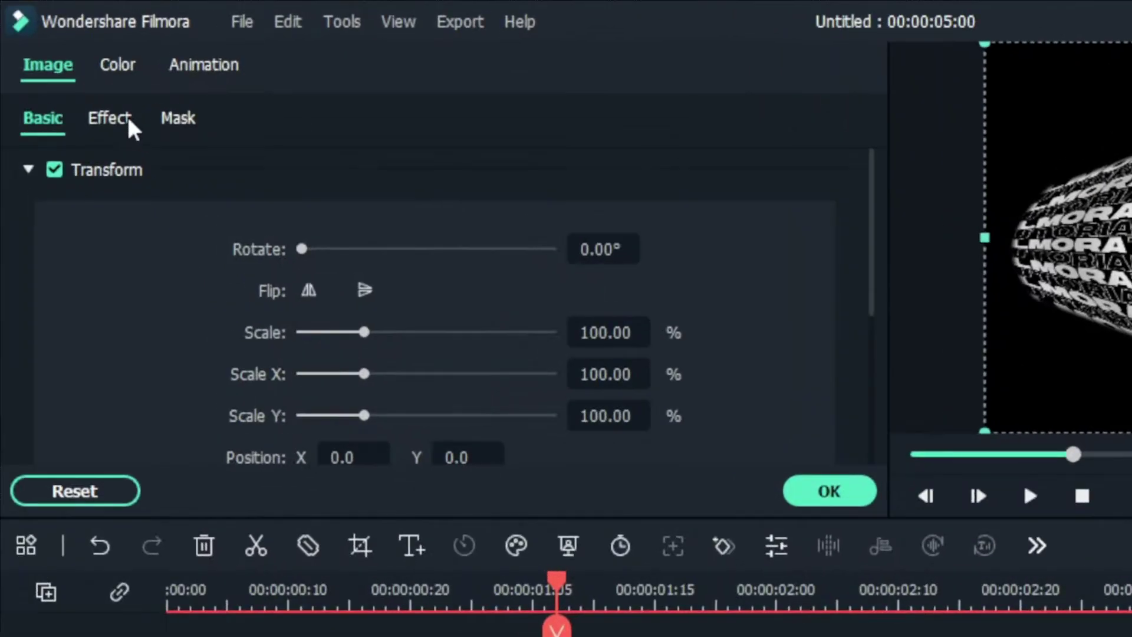
click(133, 127)
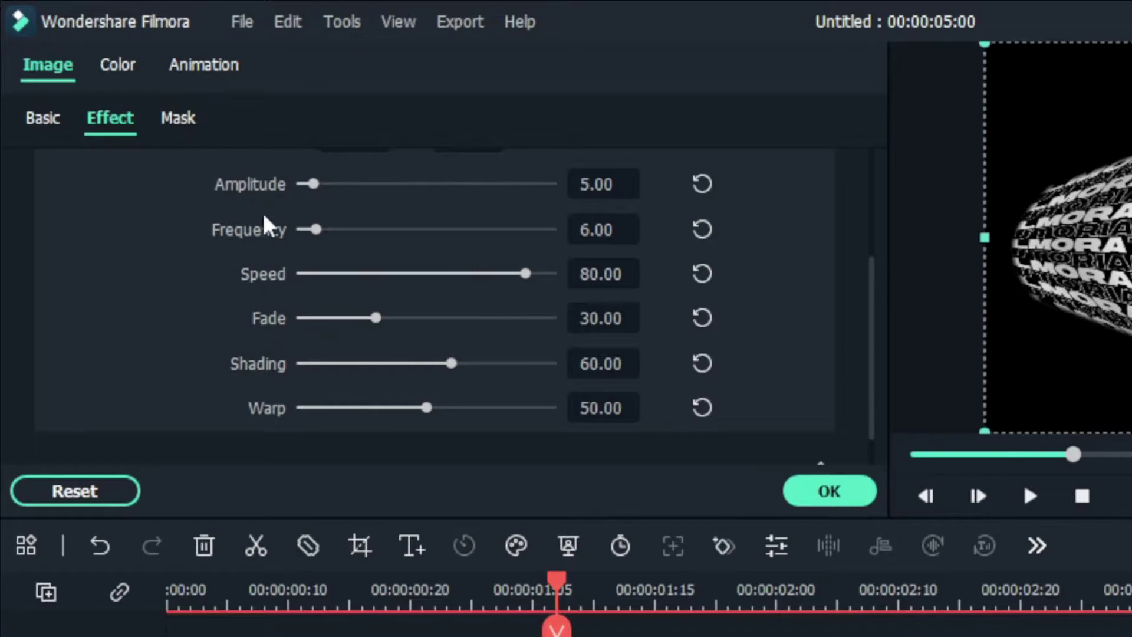
scroll(872, 313, down, 1)
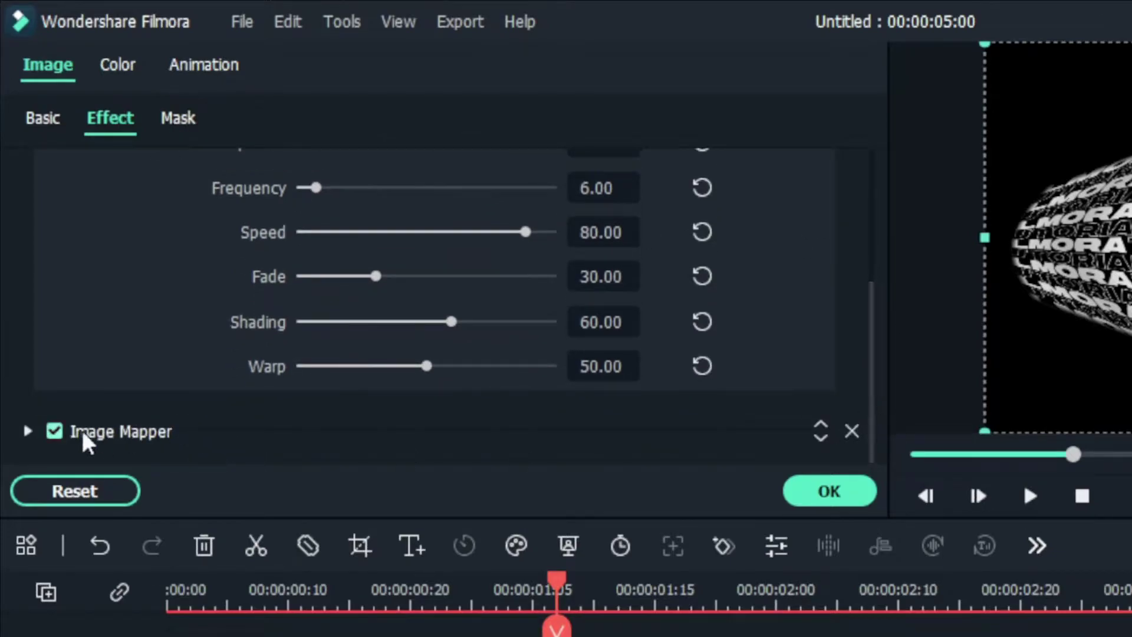
click(29, 430)
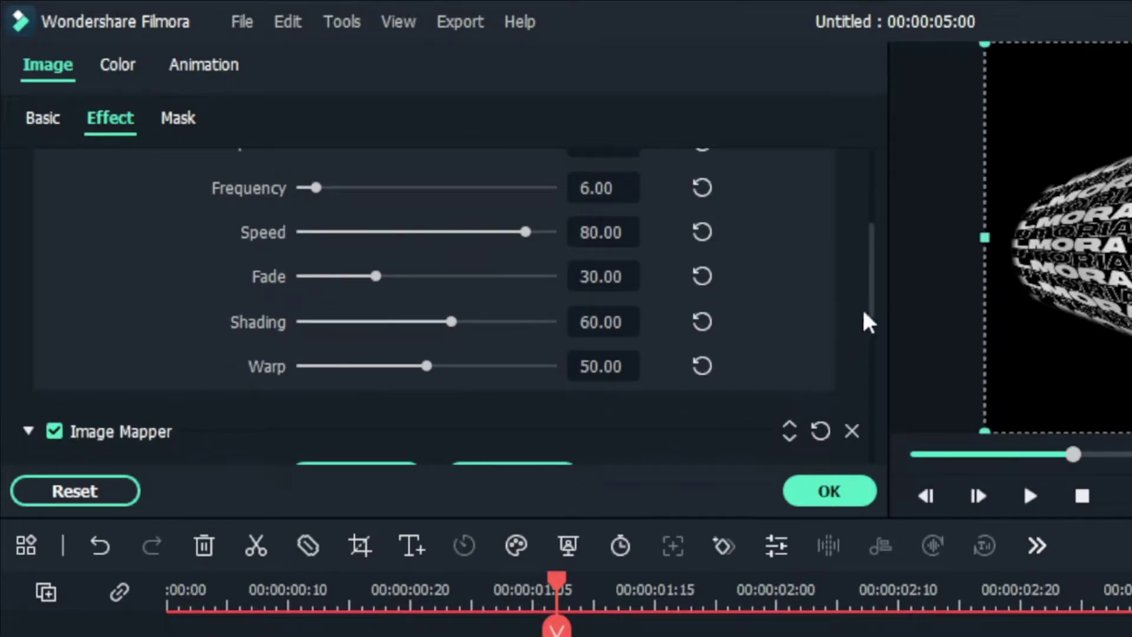
drag(869, 321, 869, 413)
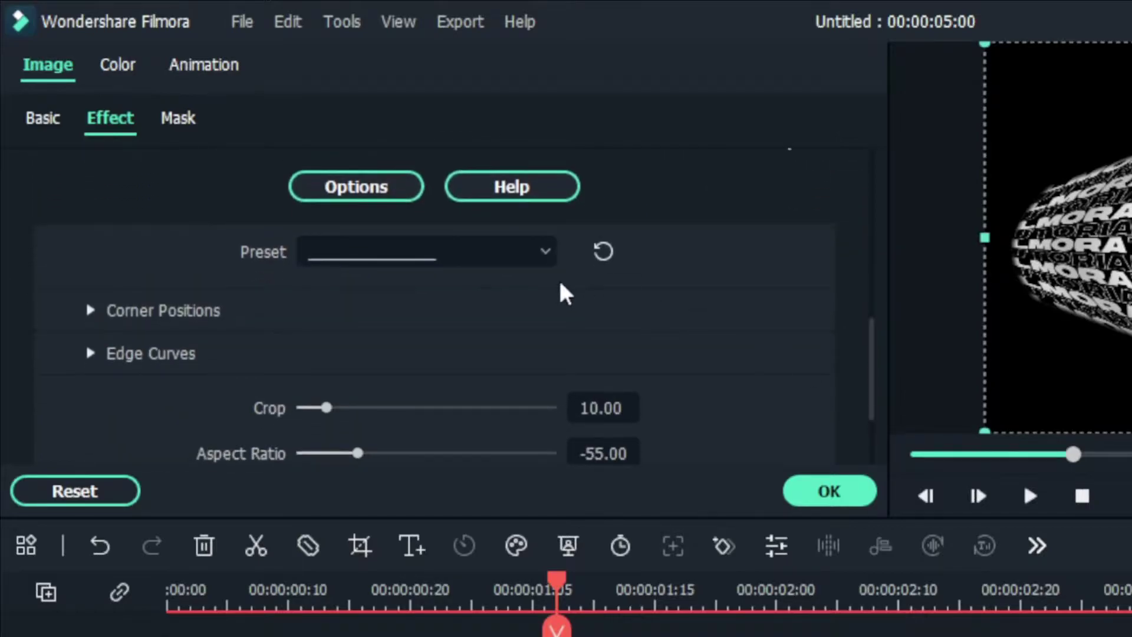
click(484, 258)
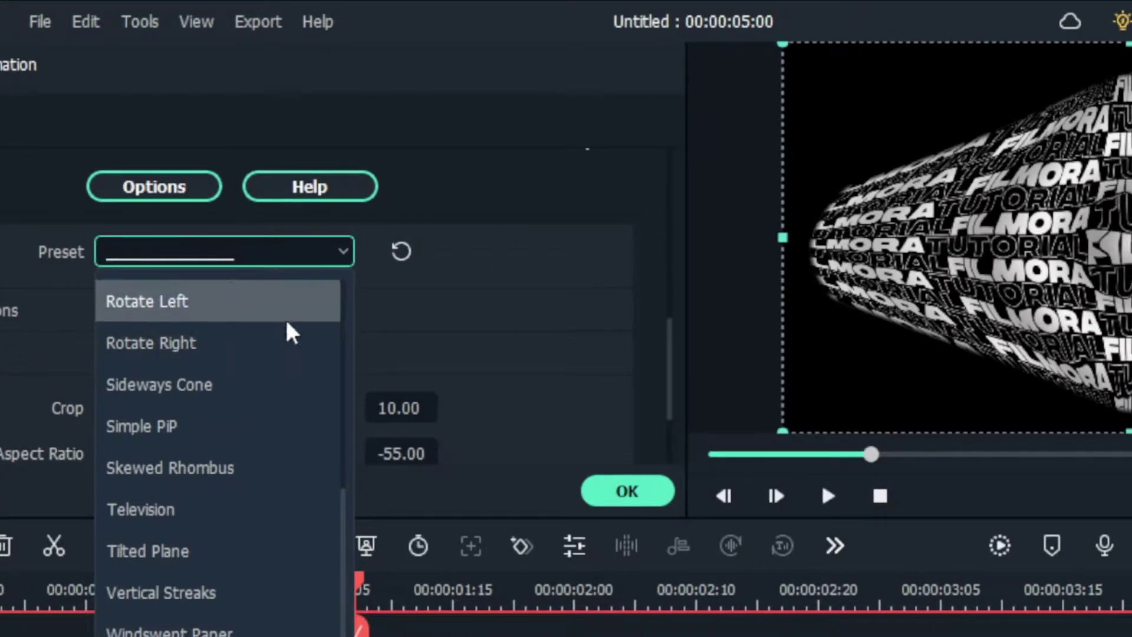
scroll(147, 425, down, 1)
scroll(146, 361, up, 3)
scroll(147, 371, up, 2)
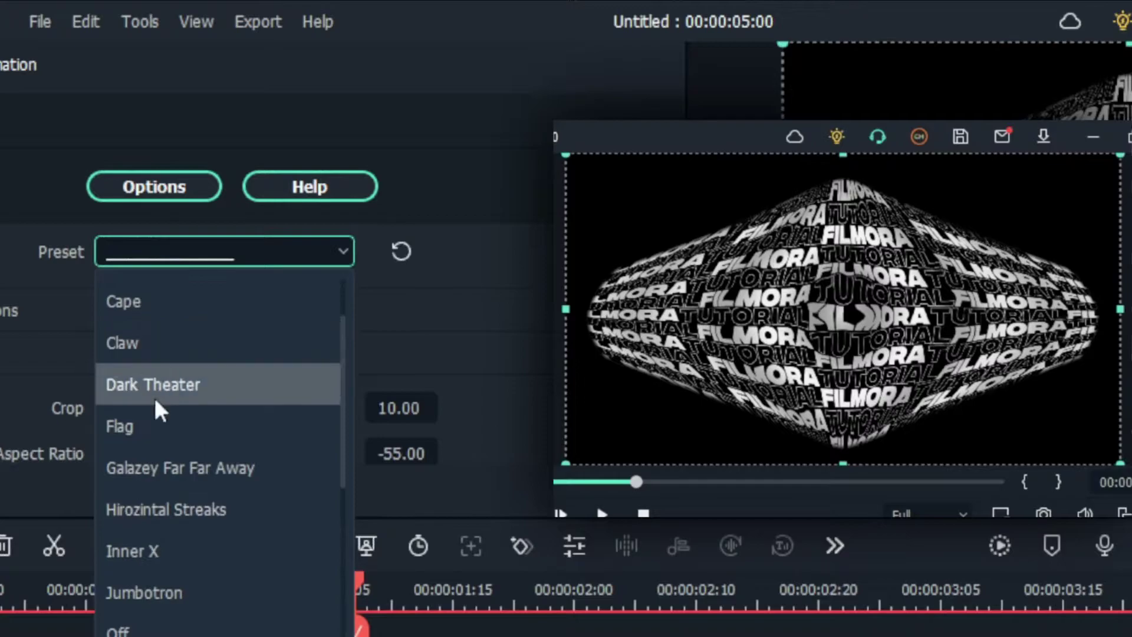
scroll(152, 413, down, 2)
click(148, 550)
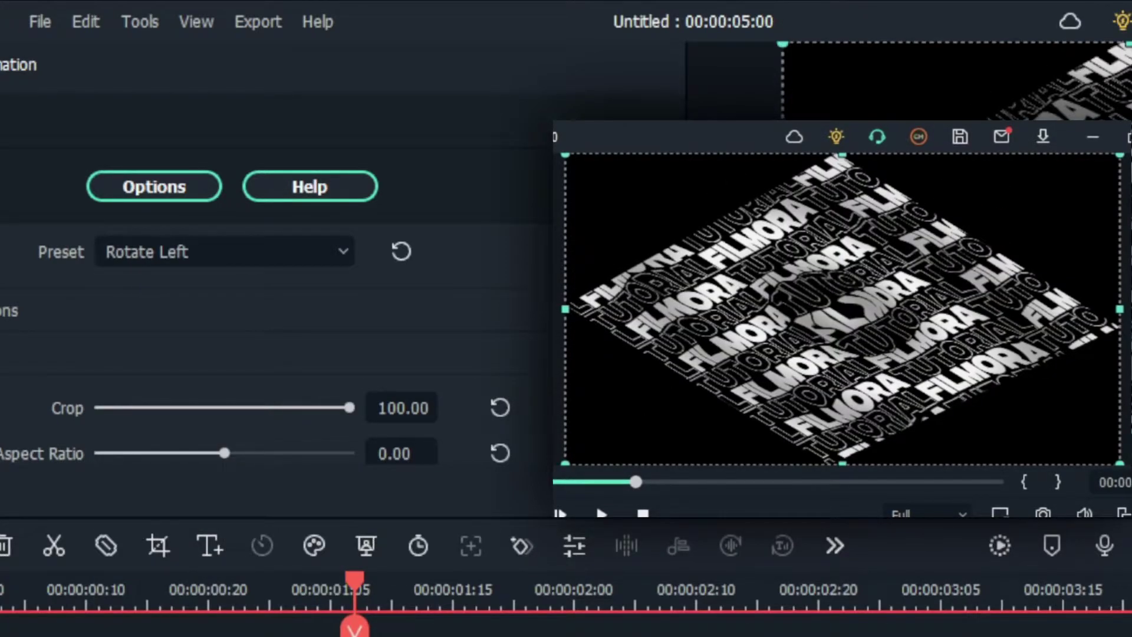
Set the Image Mapper Crop to 50
scroll(218, 319, down, 3)
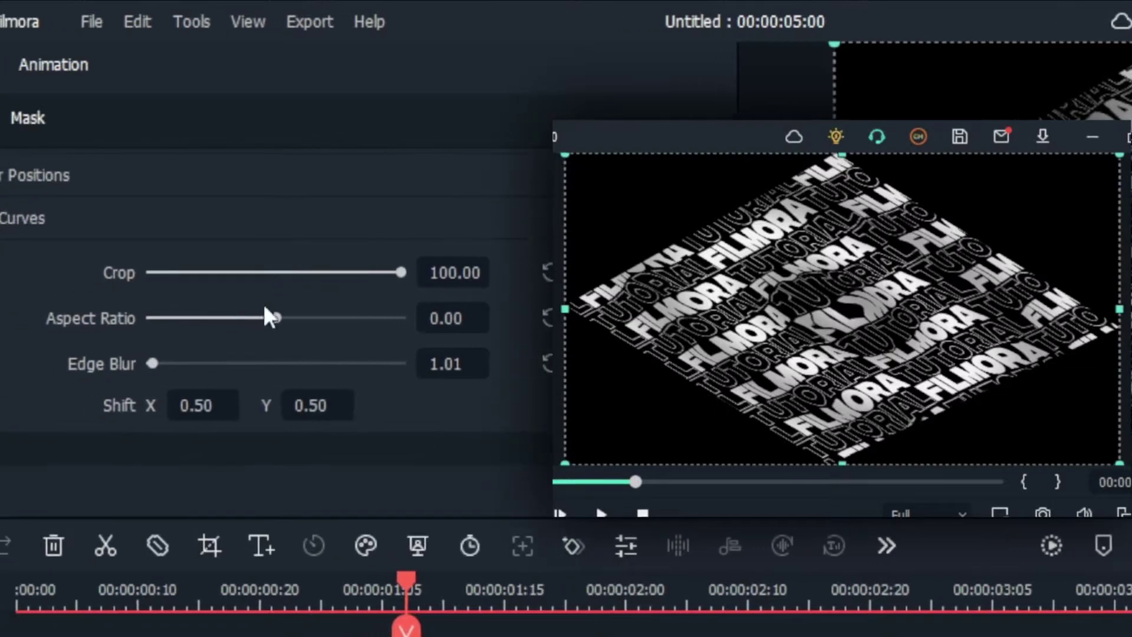
drag(483, 267, 437, 267)
click(451, 273)
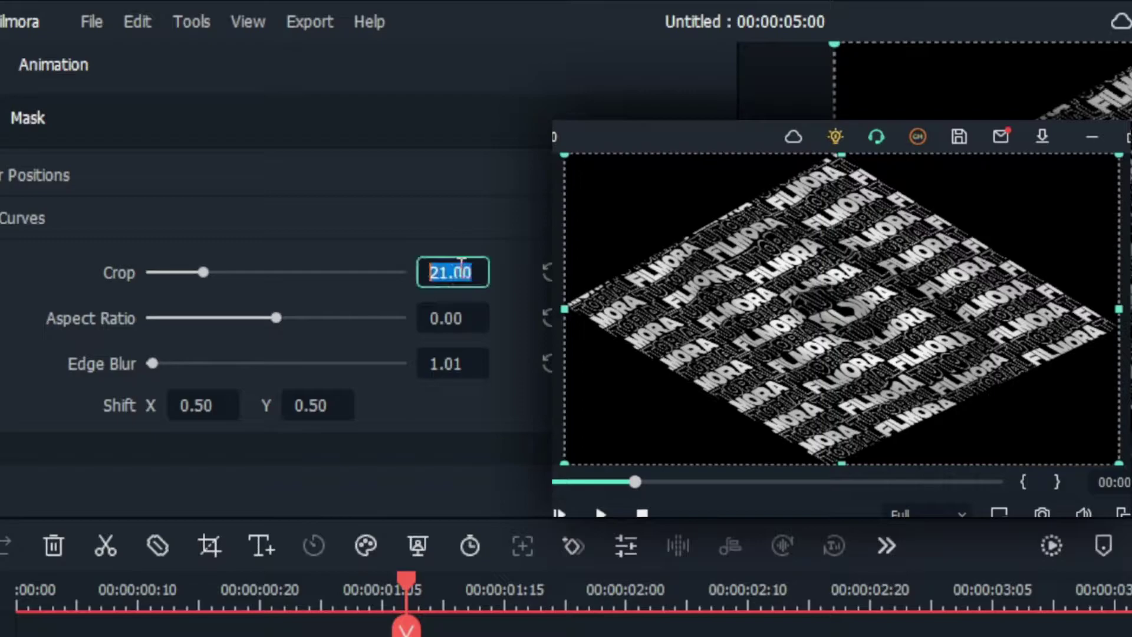
text(50)
key(Return)
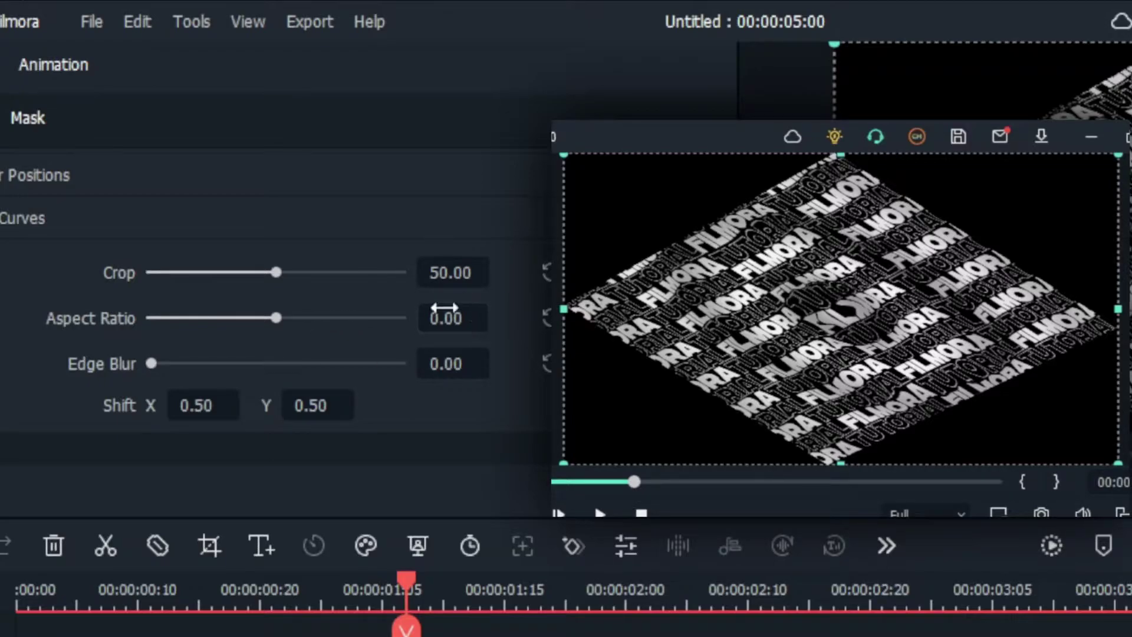
In the clip's Basic transform settings, set Scale to 246%
click(39, 120)
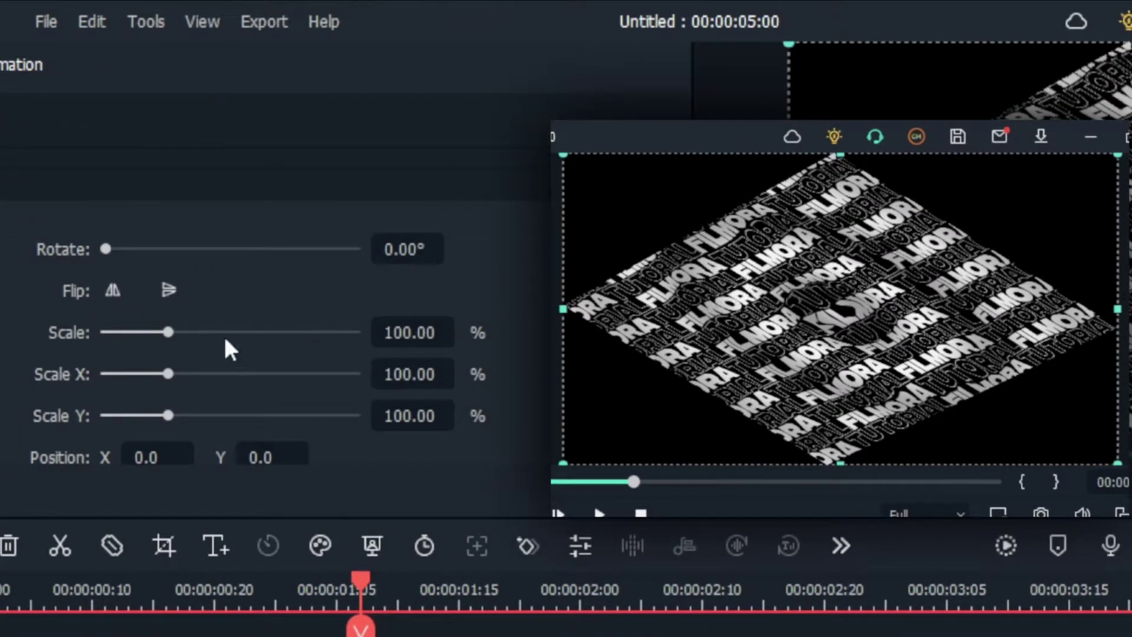
drag(168, 332, 241, 352)
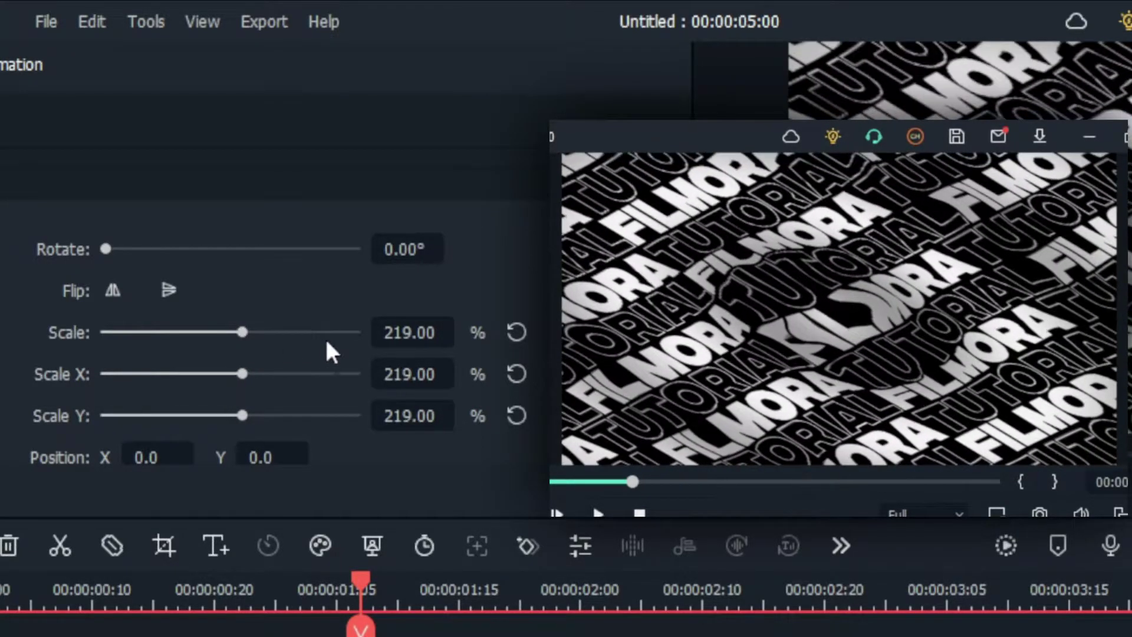
click(384, 333)
text(2)
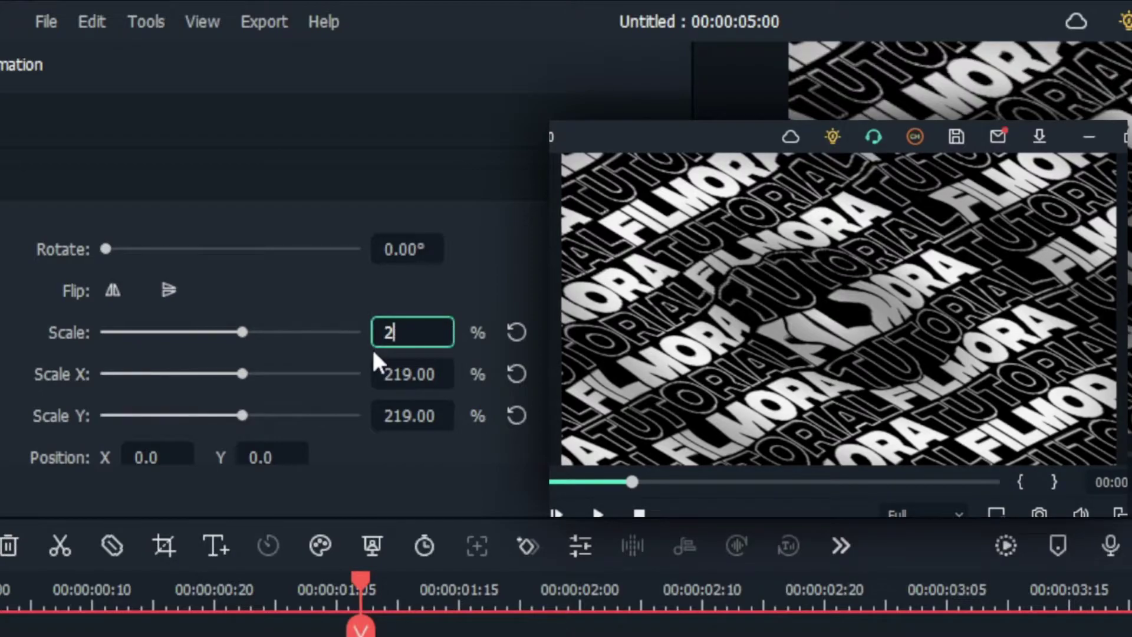
text(46)
key(Return)
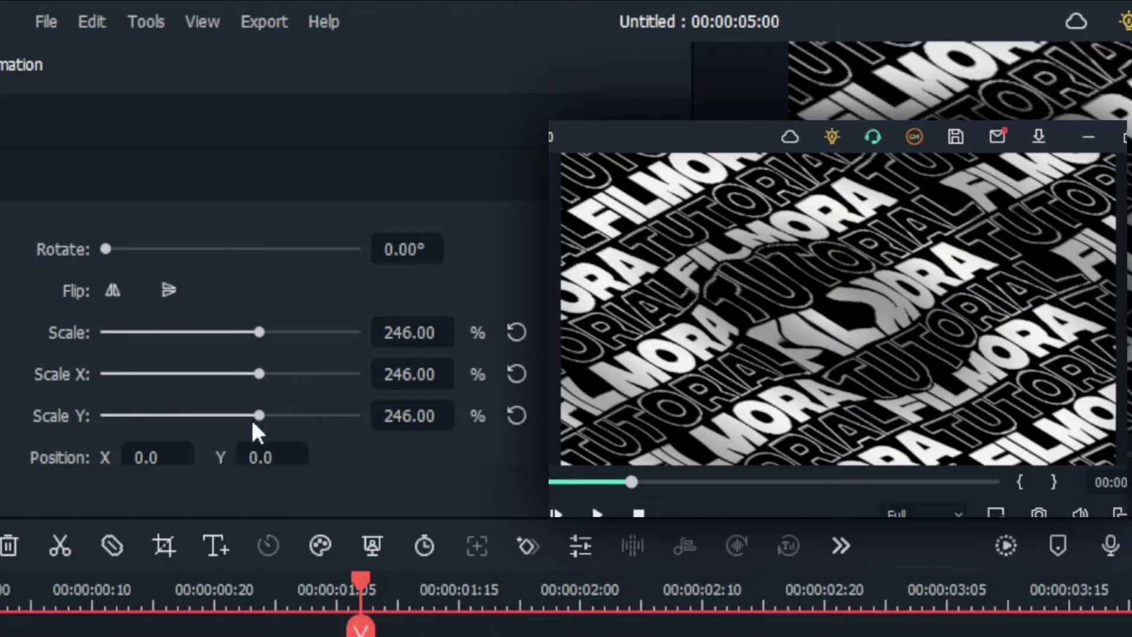
Reduce Scale Y to 189% to squash the text vertically
drag(259, 415, 217, 415)
click(433, 416)
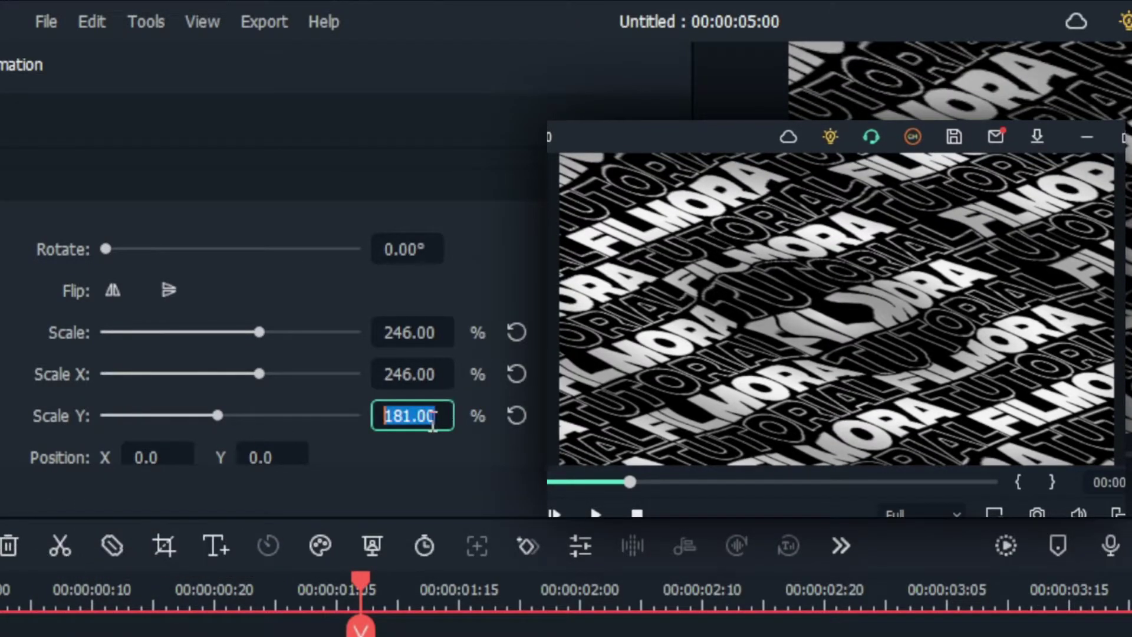
text(189)
key(Return)
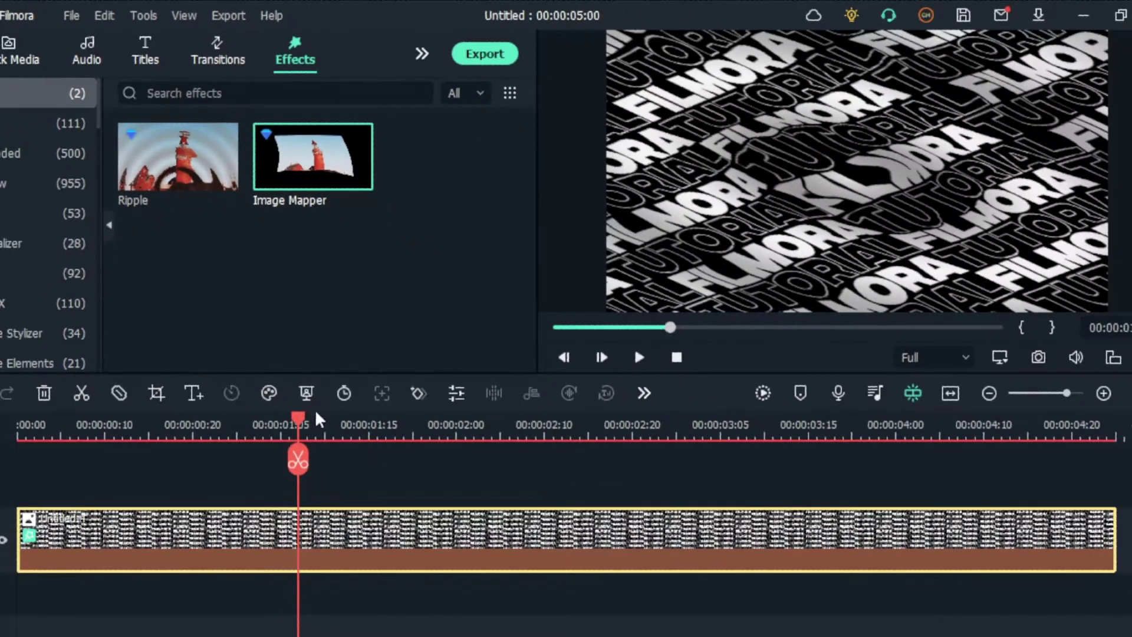
Rewind to just before 1 second, render and play the preview, then confirm with OK
drag(295, 429, 246, 427)
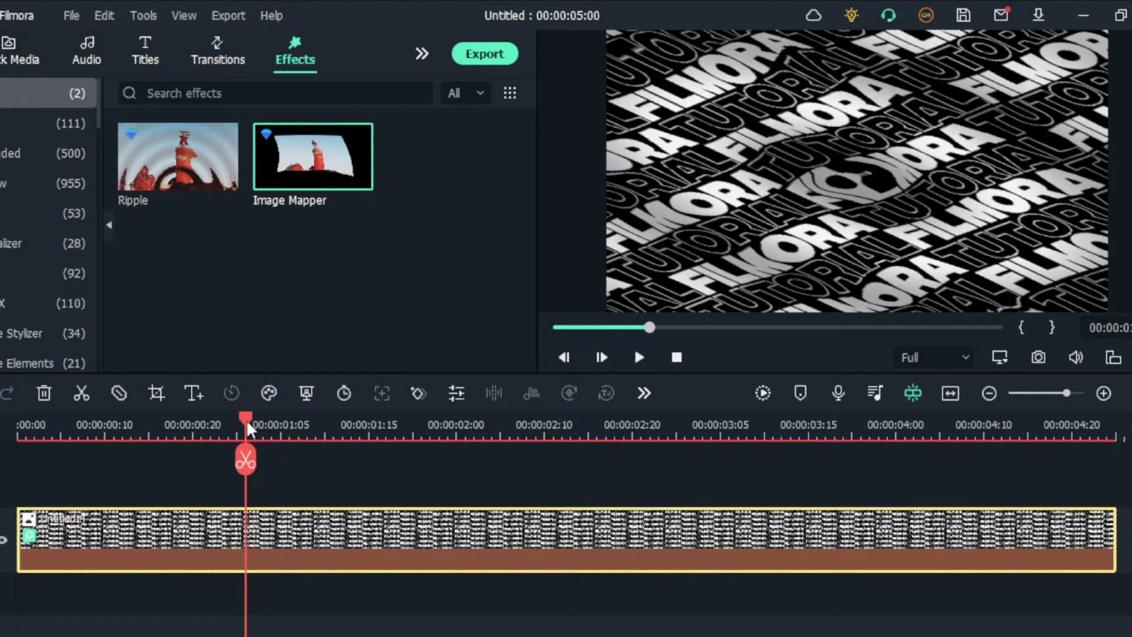
click(762, 394)
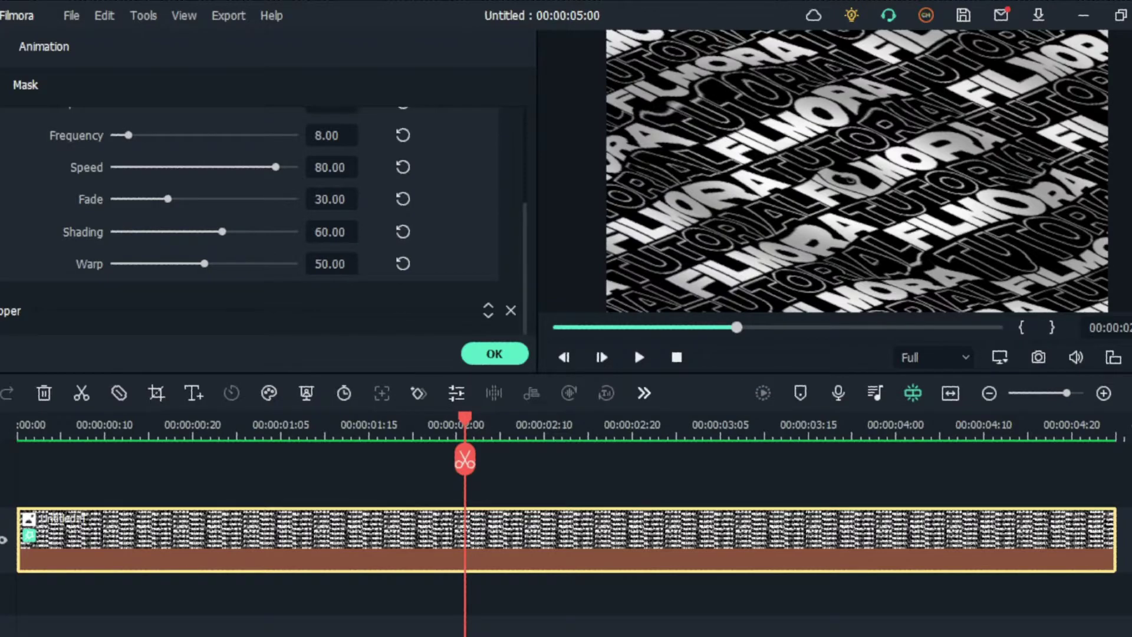
click(637, 353)
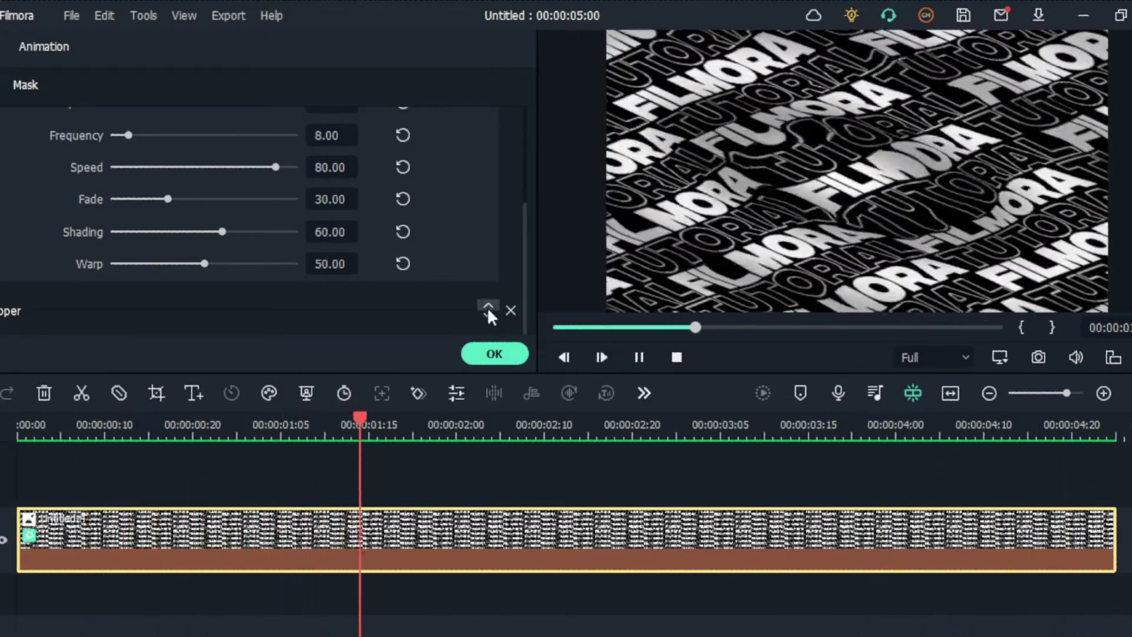
click(494, 354)
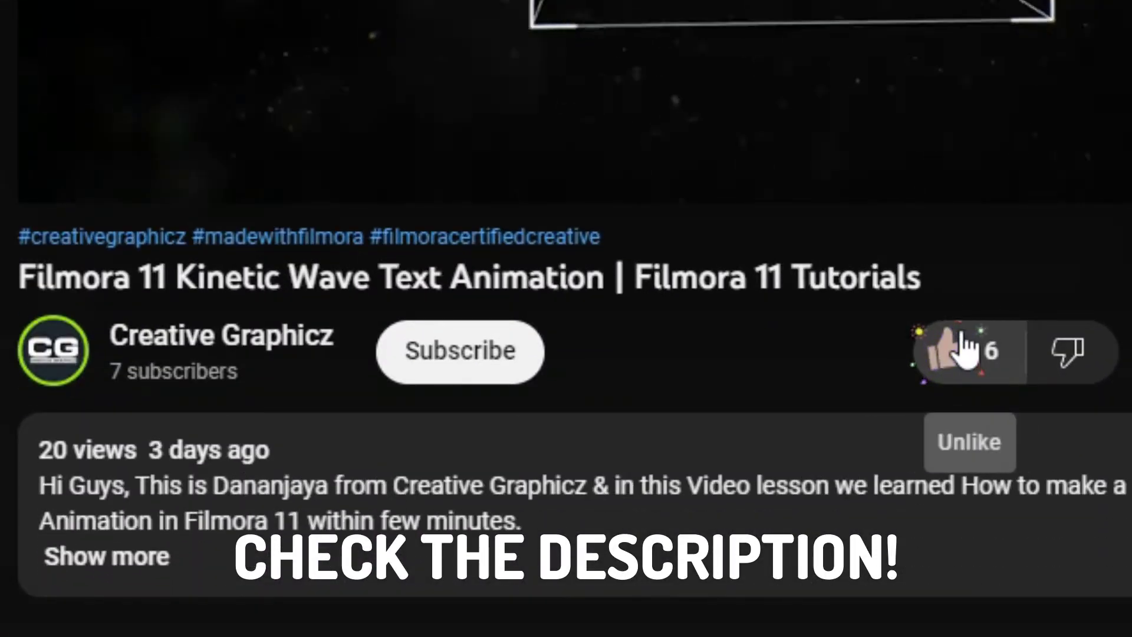
Subscribe to the channel and set its notification bell to All
click(514, 378)
click(589, 363)
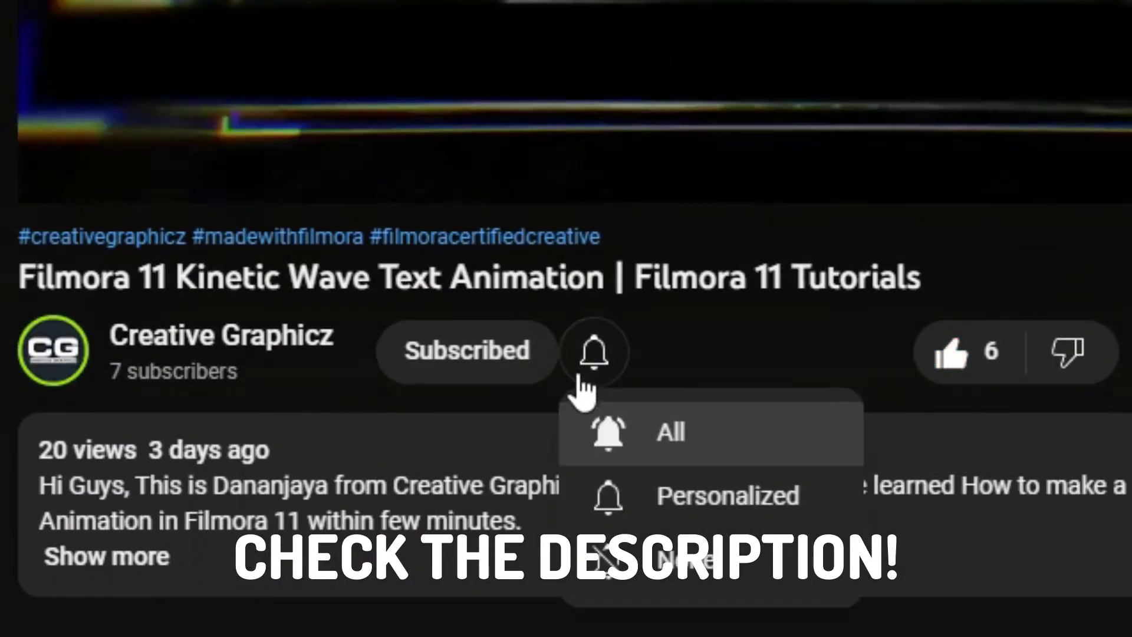
click(705, 445)
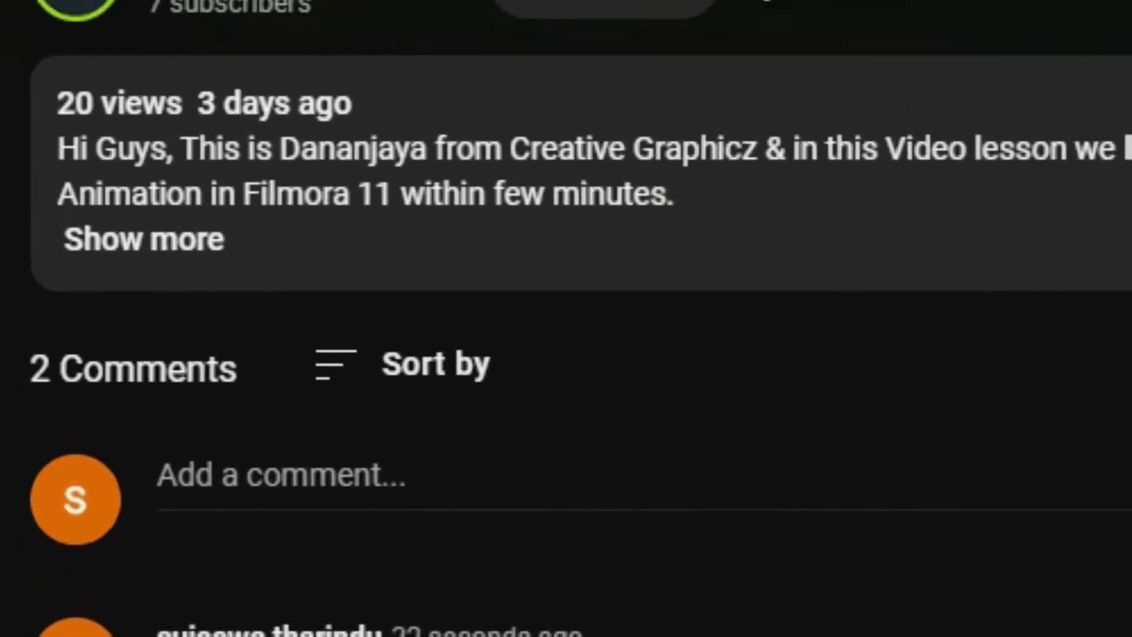